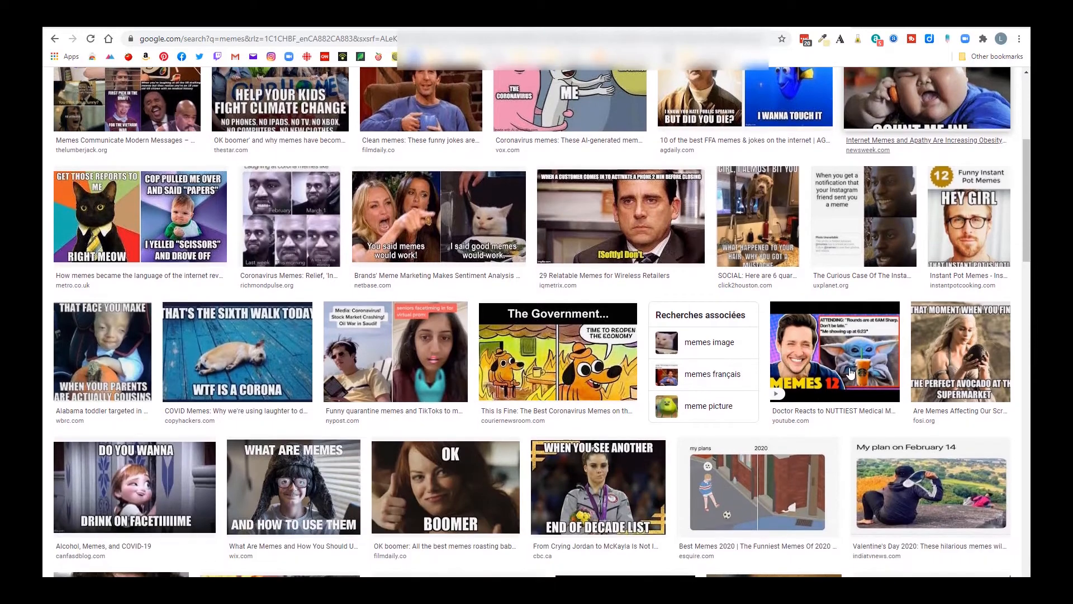
Step: Browse the meme image search results and the example memes explained in the Wix blog article
{"action": "scroll", "coordinate": [849, 372], "scroll_direction": "down", "scroll_amount": 4}
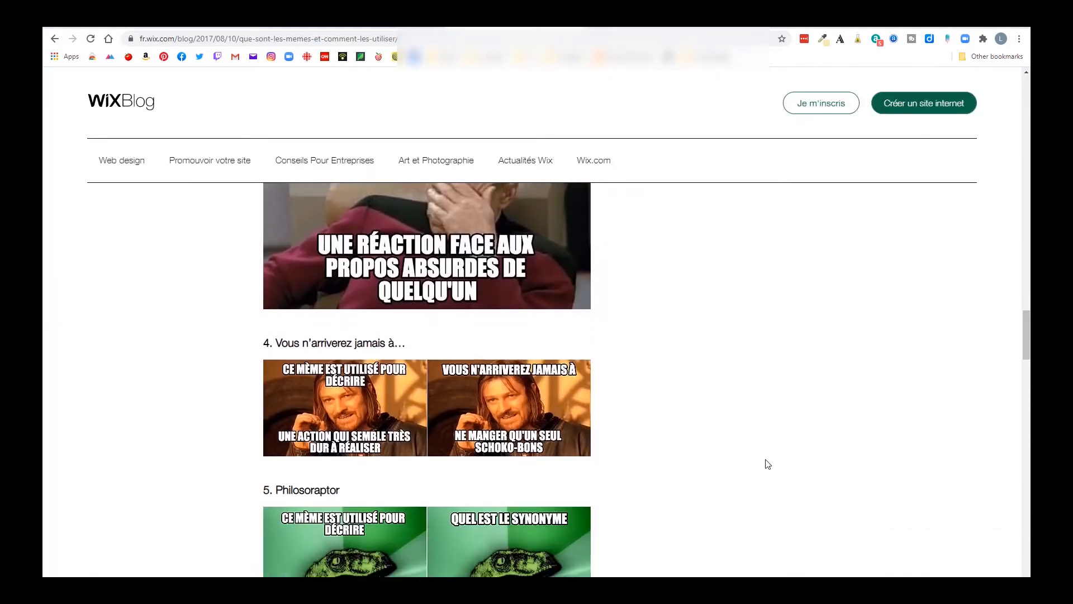
{"action": "scroll", "coordinate": [767, 462], "scroll_direction": "down", "scroll_amount": 1}
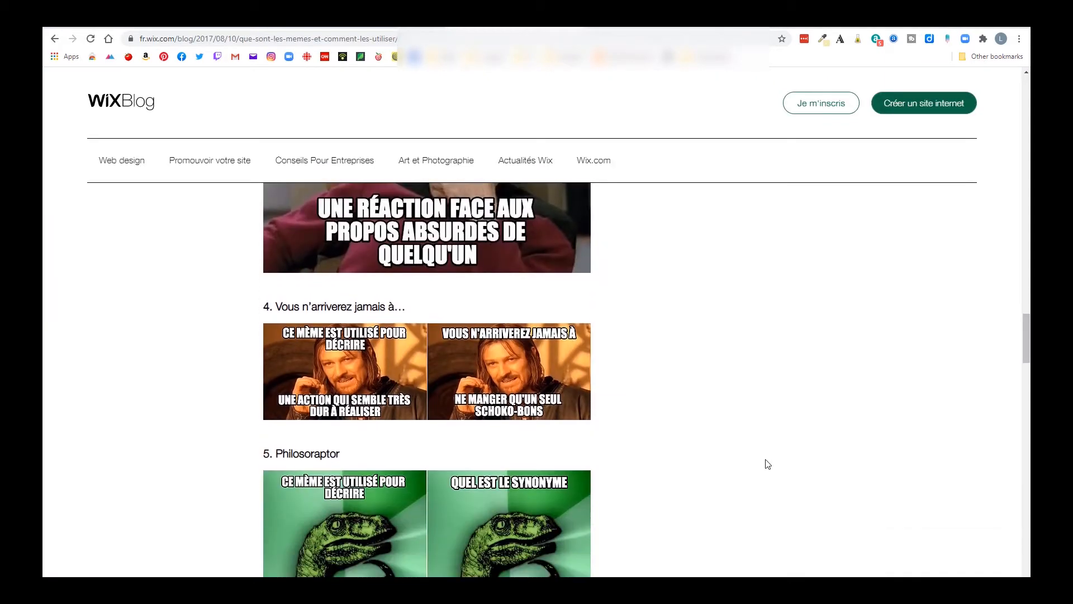
{"action": "scroll", "coordinate": [768, 464], "scroll_direction": "down", "scroll_amount": 4}
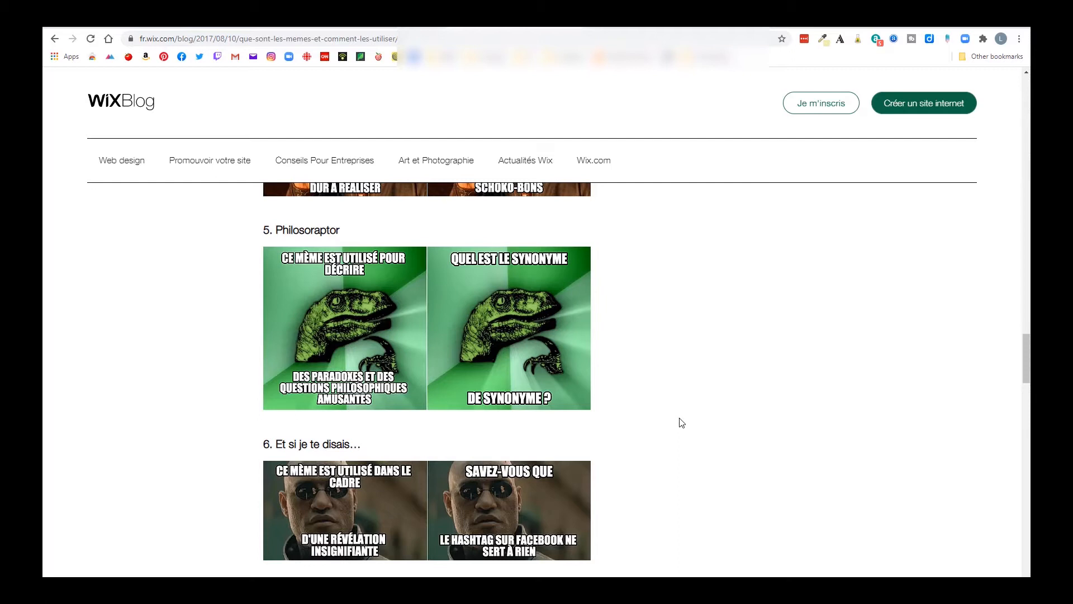
{"action": "scroll", "coordinate": [682, 423], "scroll_direction": "down", "scroll_amount": 3}
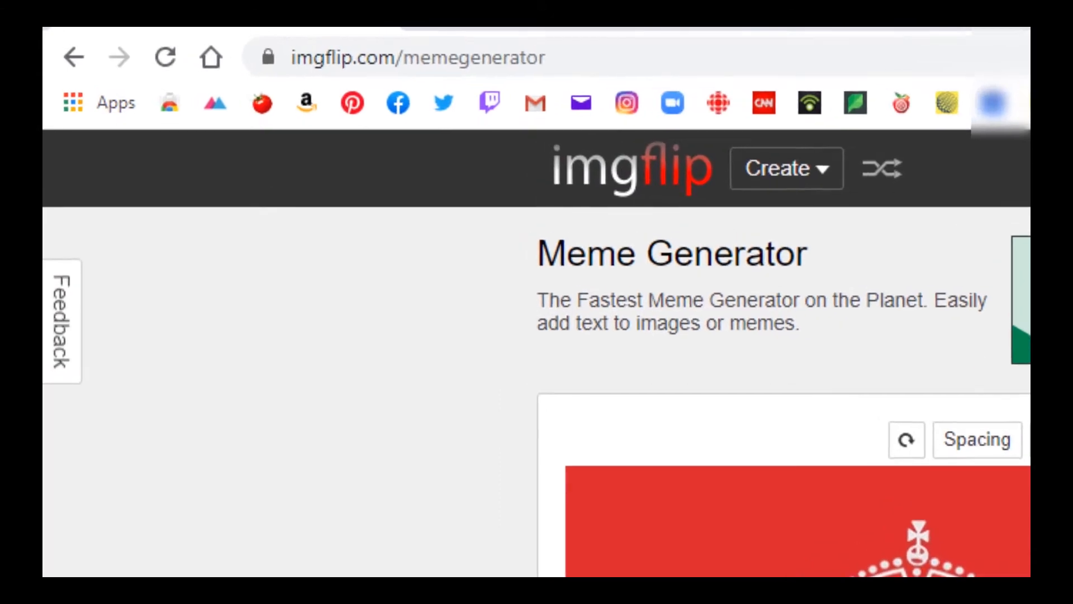
Step: Preview popular templates in the Imgflip meme generator, such as Change My Mind, Left Exit 12 Off Ramp and Batman Slapping Robin
{"action": "left_click", "coordinate": [1019, 427]}
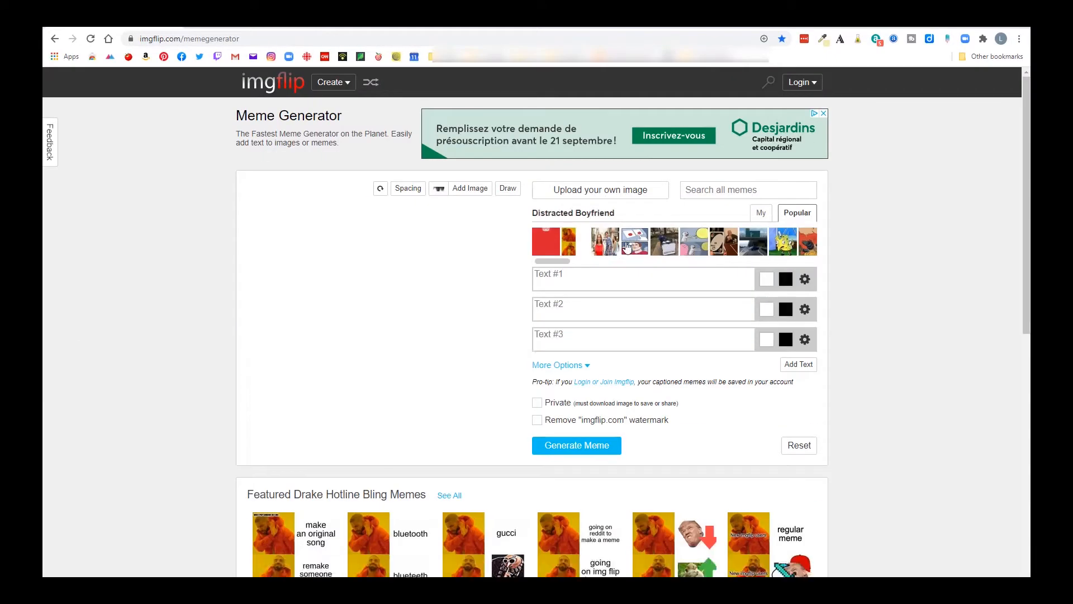
{"action": "left_click", "coordinate": [668, 250]}
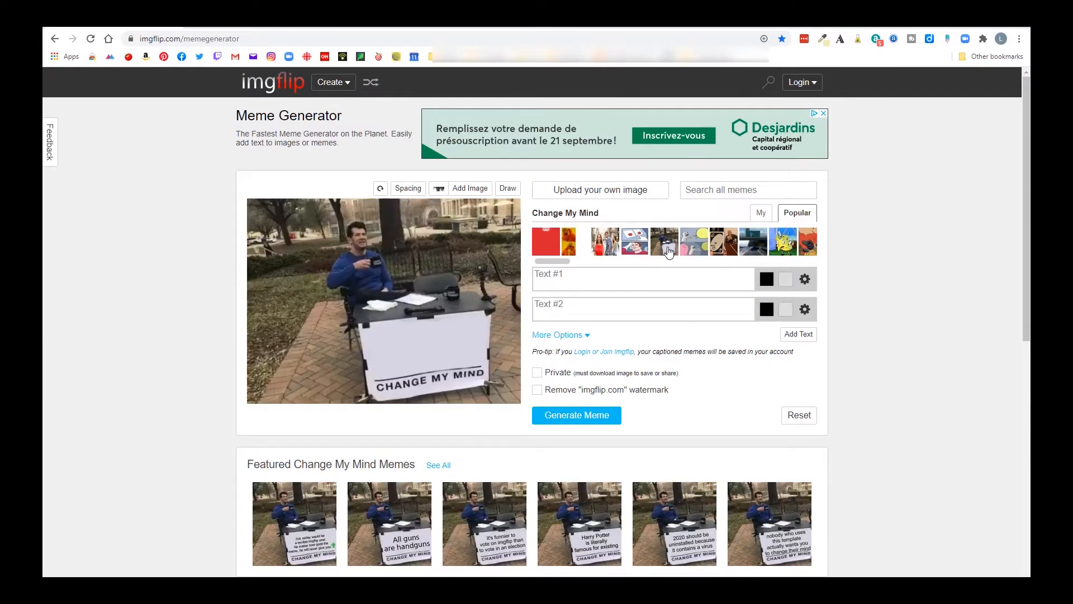
{"action": "left_click", "coordinate": [725, 254]}
{"action": "left_click", "coordinate": [754, 250]}
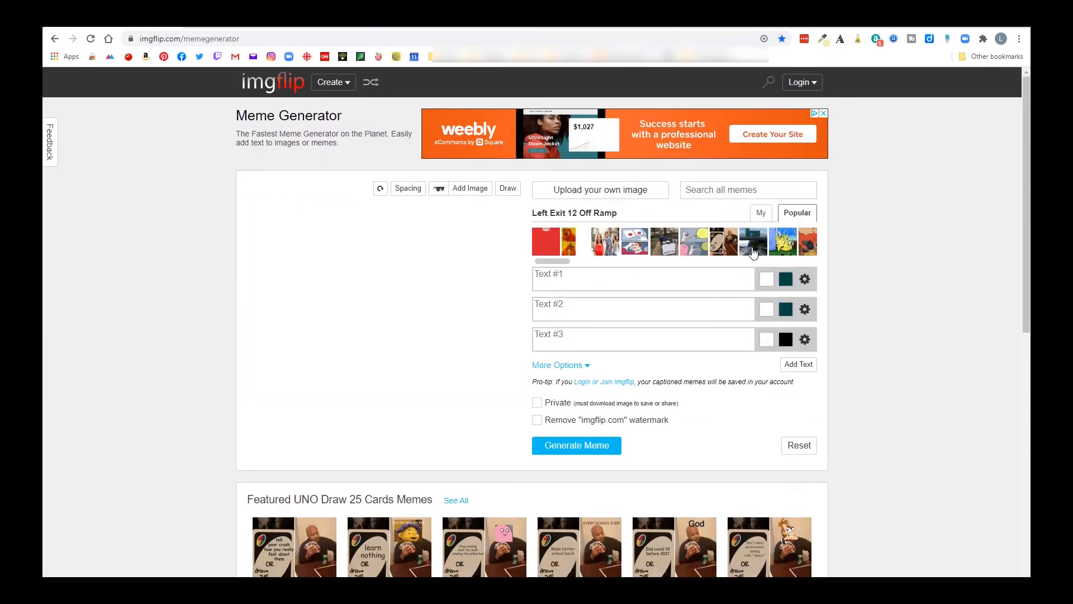
{"action": "left_click", "coordinate": [719, 254]}
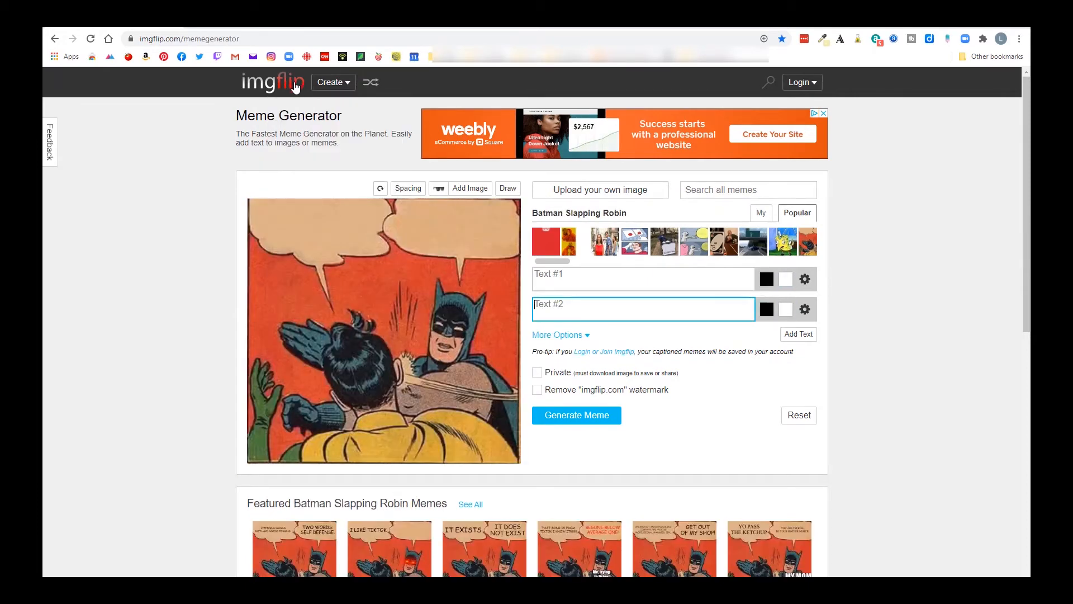
Step: Browse the hot memes on the Imgflip home page and open the Is This A Pigeon template for captioning
{"action": "left_click", "coordinate": [295, 85]}
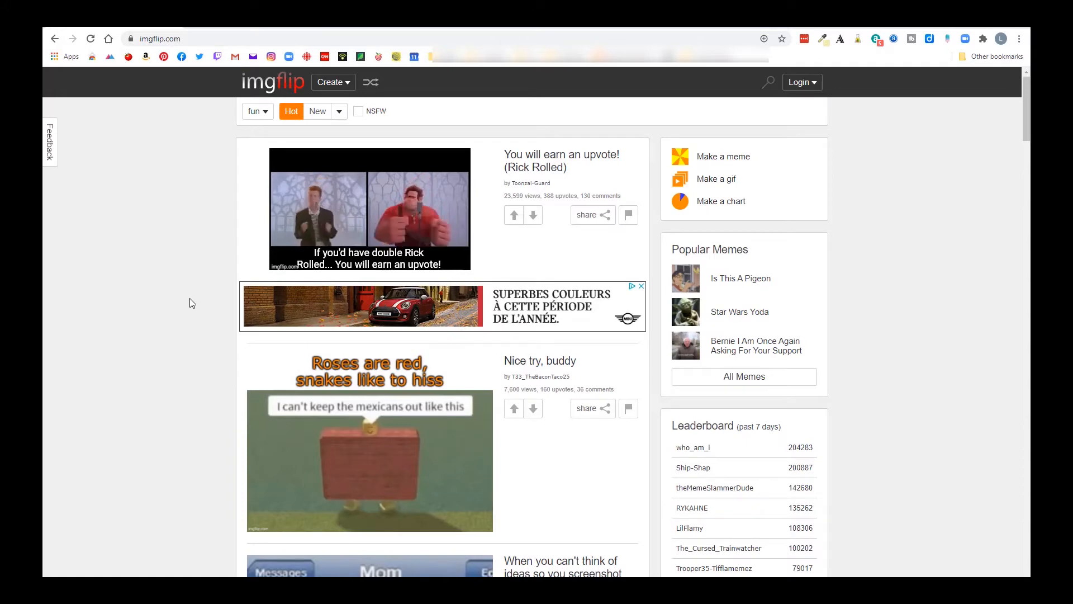
{"action": "scroll", "coordinate": [395, 416], "scroll_direction": "down", "scroll_amount": 8}
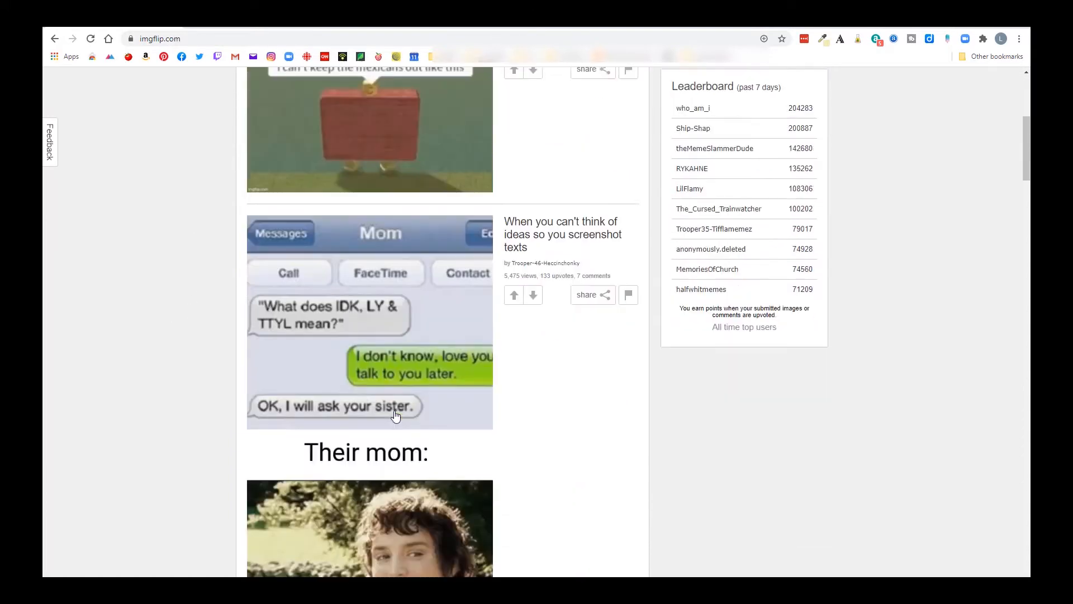
{"action": "scroll", "coordinate": [395, 416], "scroll_direction": "down", "scroll_amount": 9}
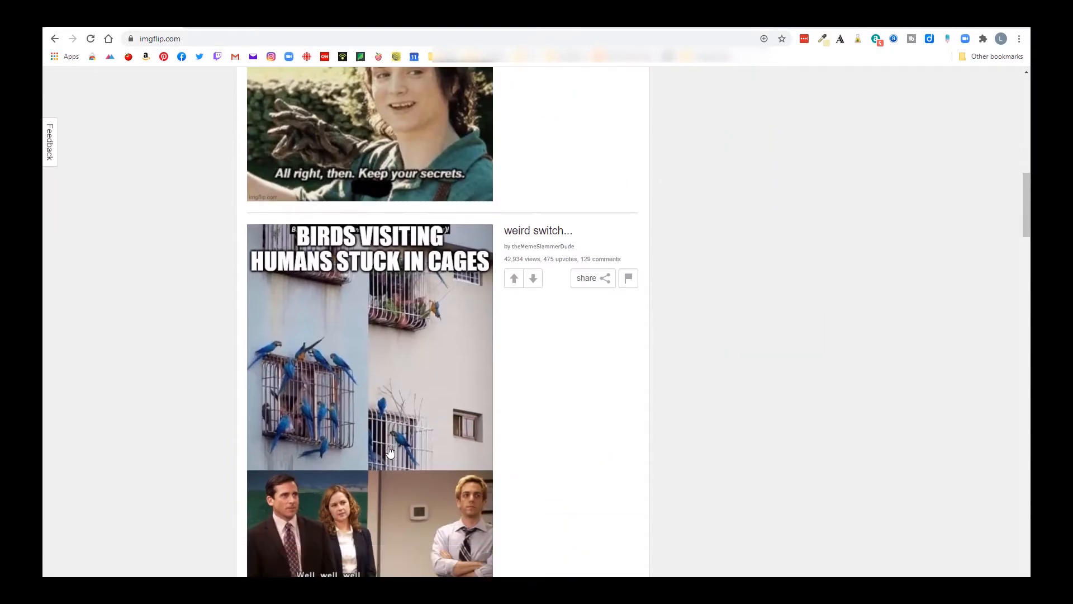
{"action": "scroll", "coordinate": [424, 440], "scroll_direction": "down", "scroll_amount": 5}
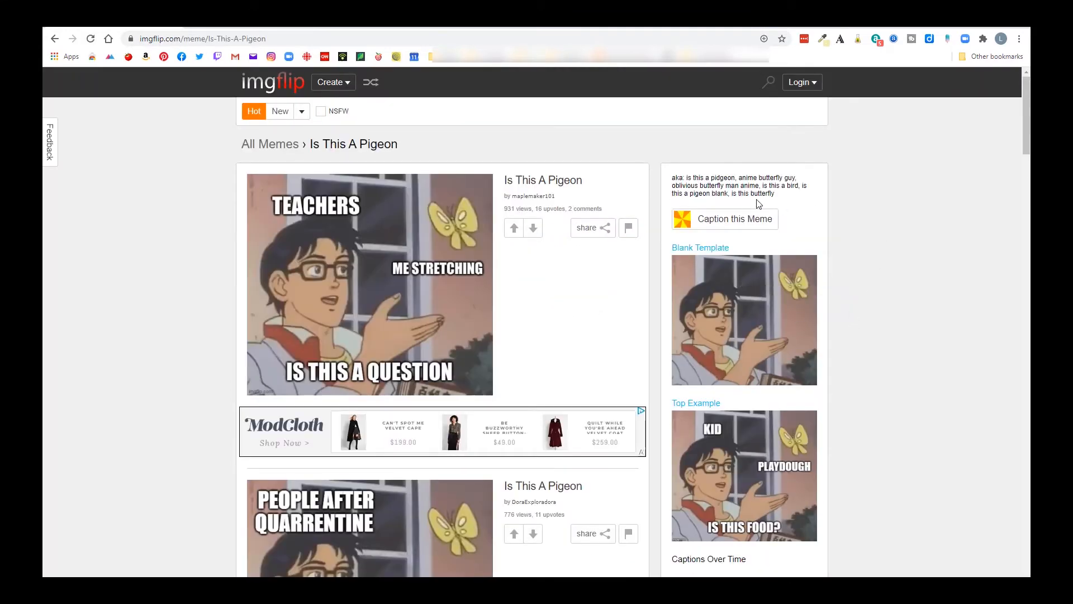
{"action": "left_click", "coordinate": [739, 223]}
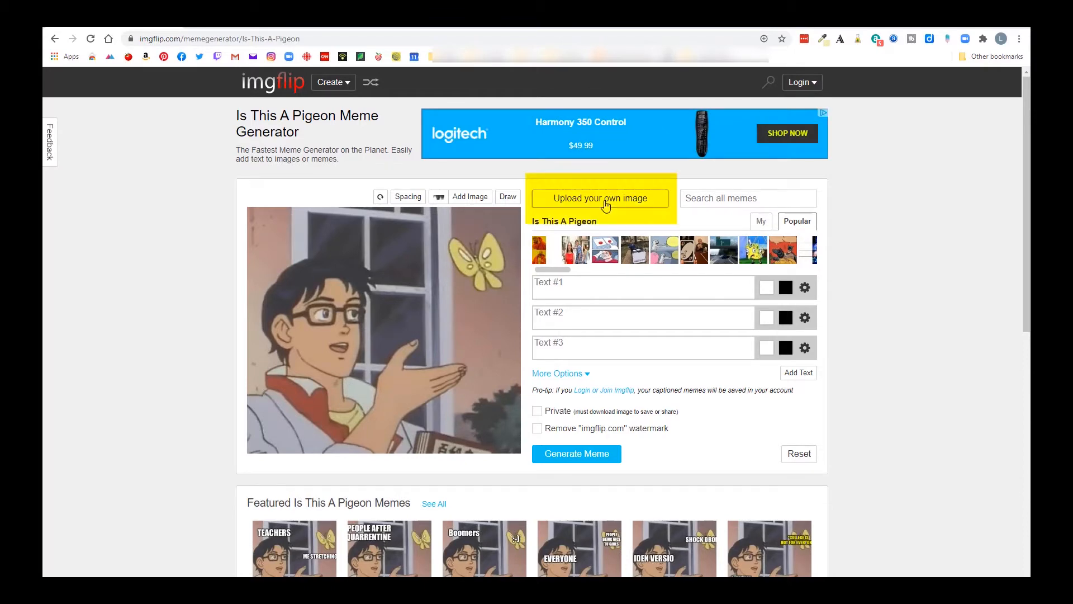
{"action": "left_click", "coordinate": [639, 201]}
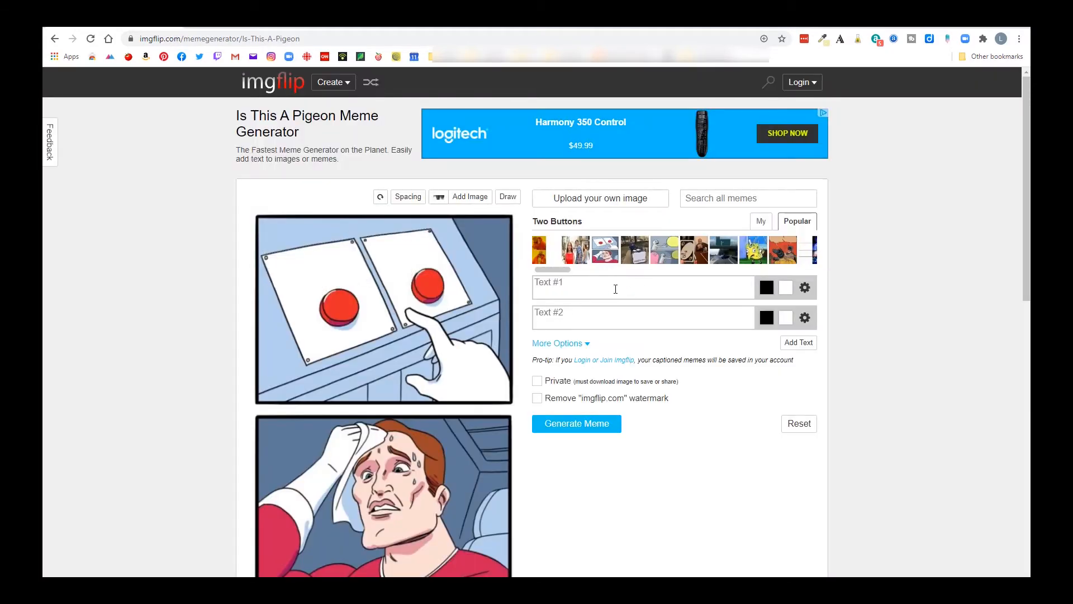
Step: Caption the Two Buttons template with "Me poser des questions" on the first button and "Aller voir Le Web Dep" on the second
{"action": "left_click", "coordinate": [615, 289]}
{"action": "type", "text": "Me poser des"}
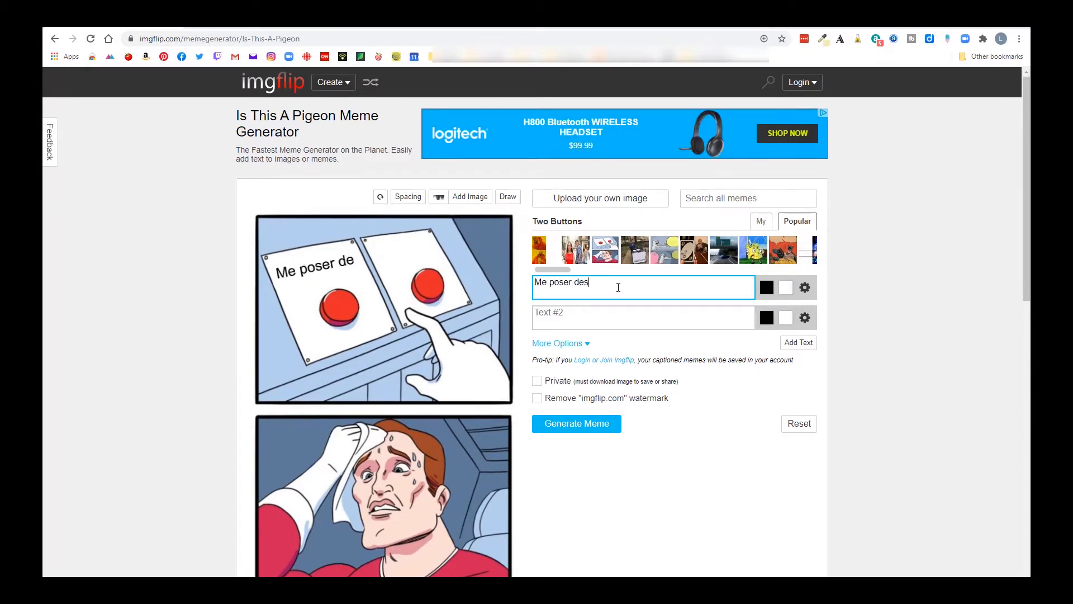
{"action": "type", "text": " questions"}
{"action": "left_click", "coordinate": [610, 313]}
{"action": "type", "text": "Aller voir l"}
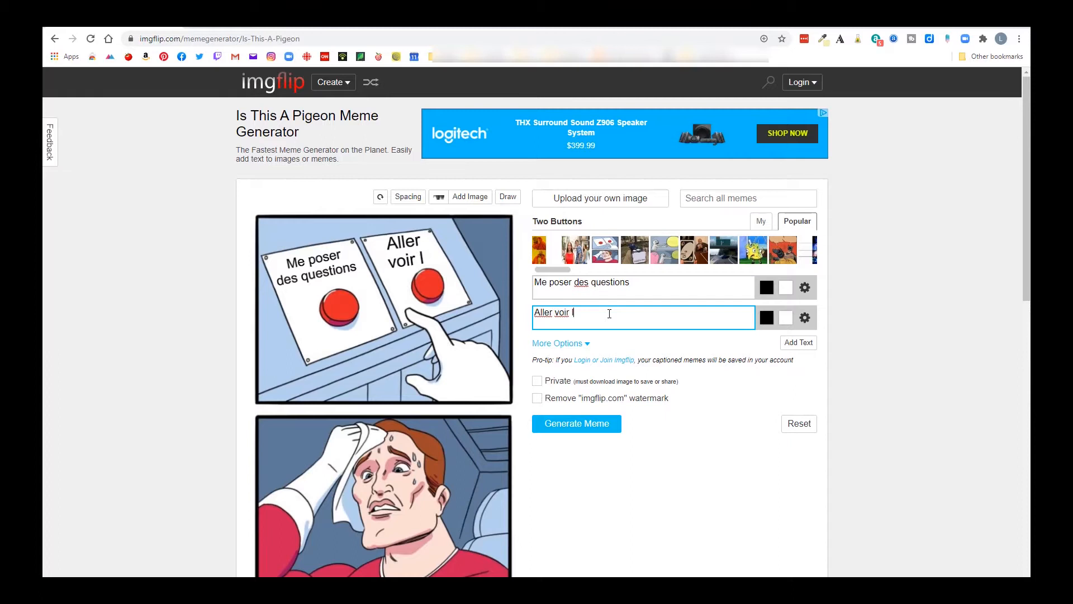
{"action": "key", "text": "BackSpace"}
{"action": "type", "text": "Le Web Dep"}
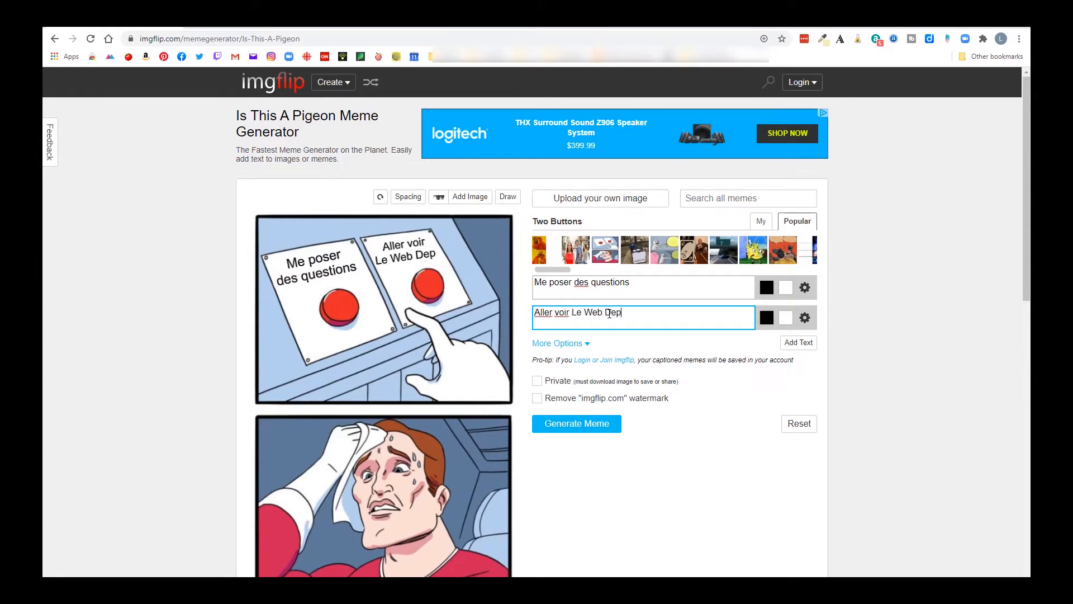
Step: Try all caps and bold on the first caption and look through the available web fonts
{"action": "left_click", "coordinate": [805, 288]}
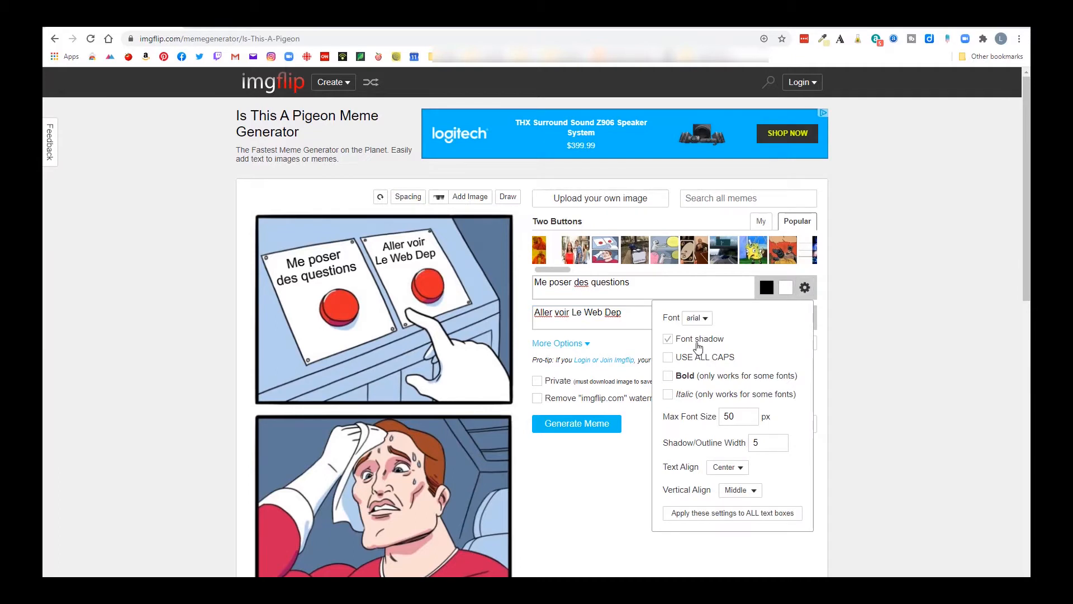
{"action": "left_click", "coordinate": [669, 358]}
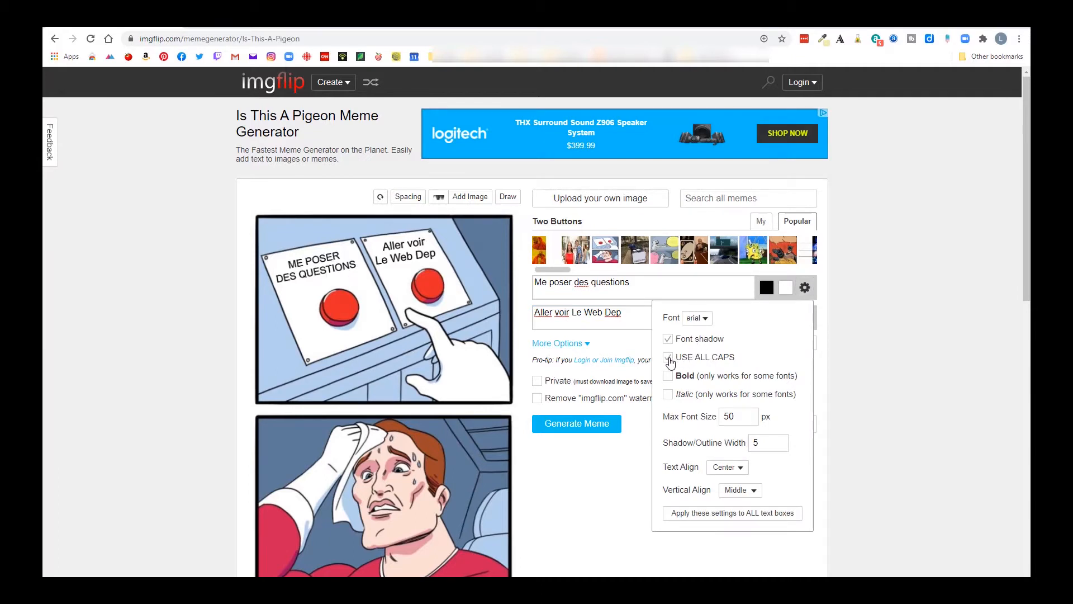
{"action": "left_click", "coordinate": [668, 358]}
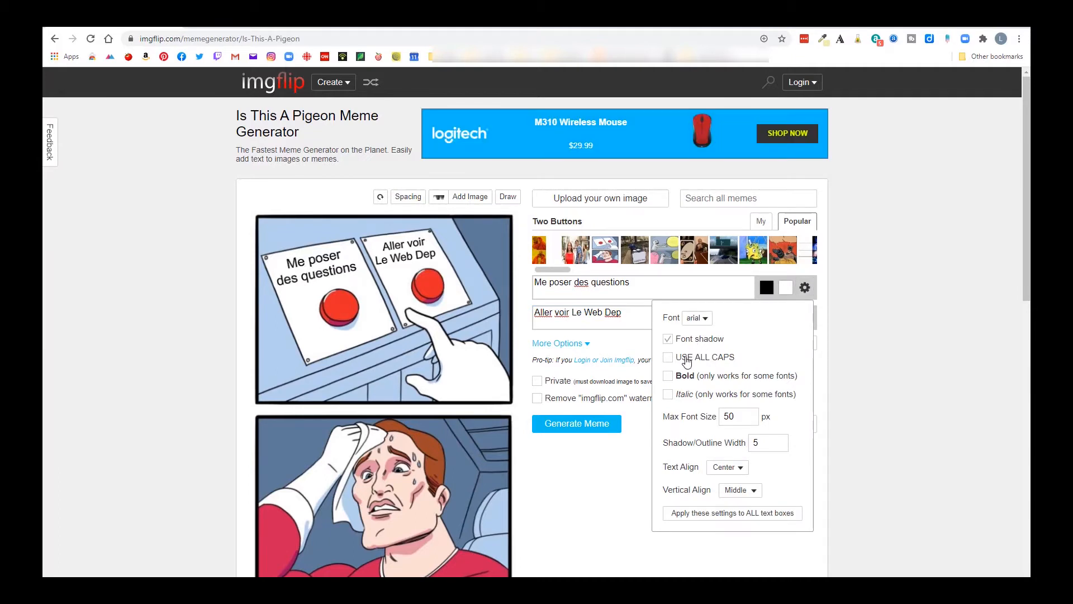
{"action": "left_click", "coordinate": [669, 376]}
{"action": "left_click", "coordinate": [669, 376]}
{"action": "left_click", "coordinate": [705, 321]}
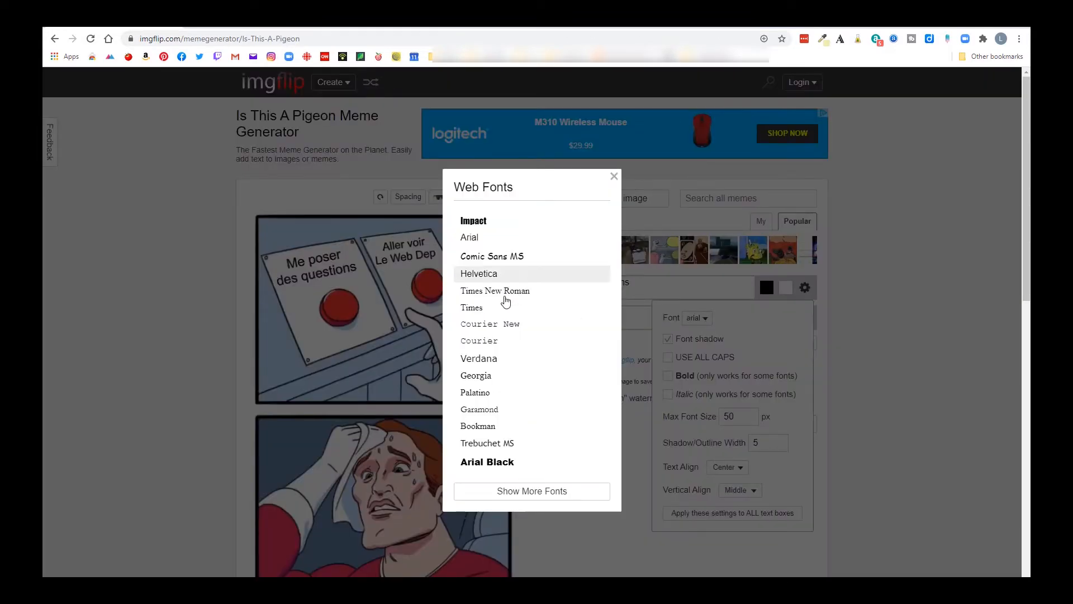
{"action": "left_click", "coordinate": [486, 463]}
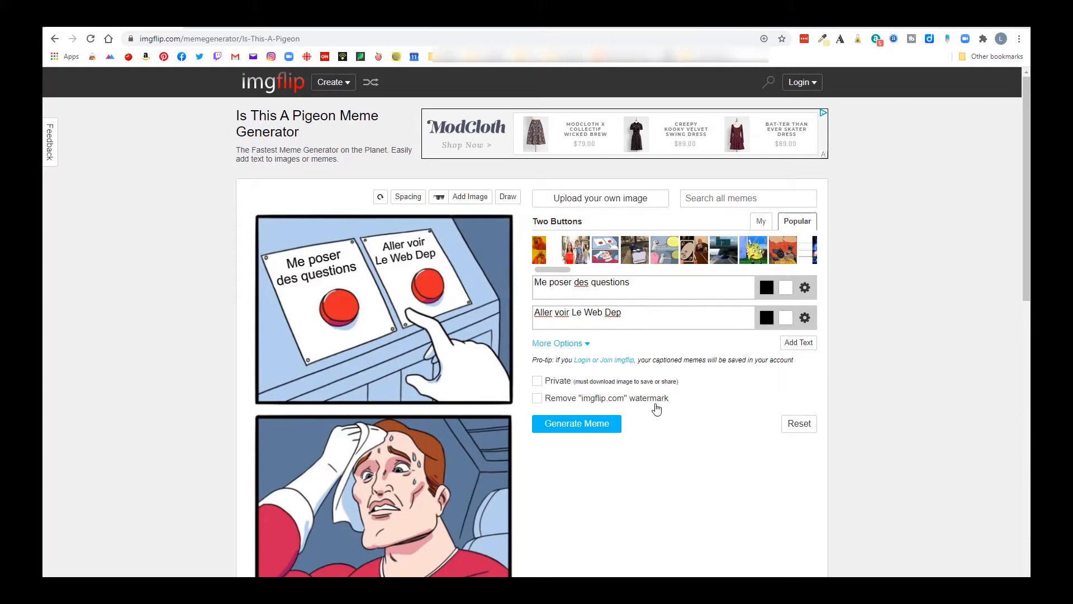
Step: Check the watermark removal option, dismiss its paid offer and generate the Two Buttons meme
{"action": "left_click", "coordinate": [537, 398]}
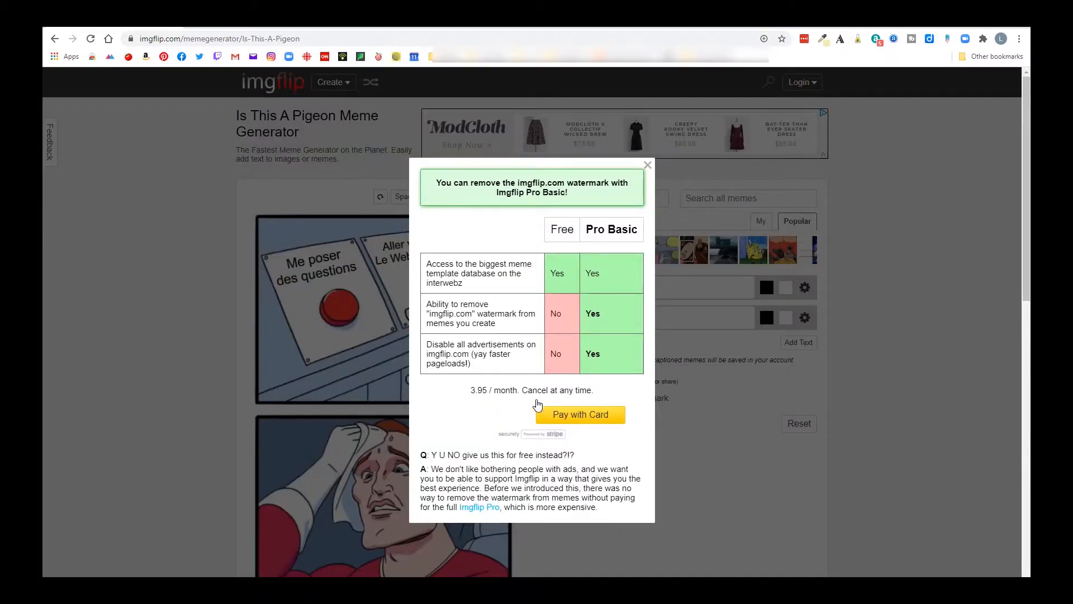
{"action": "left_click", "coordinate": [648, 165]}
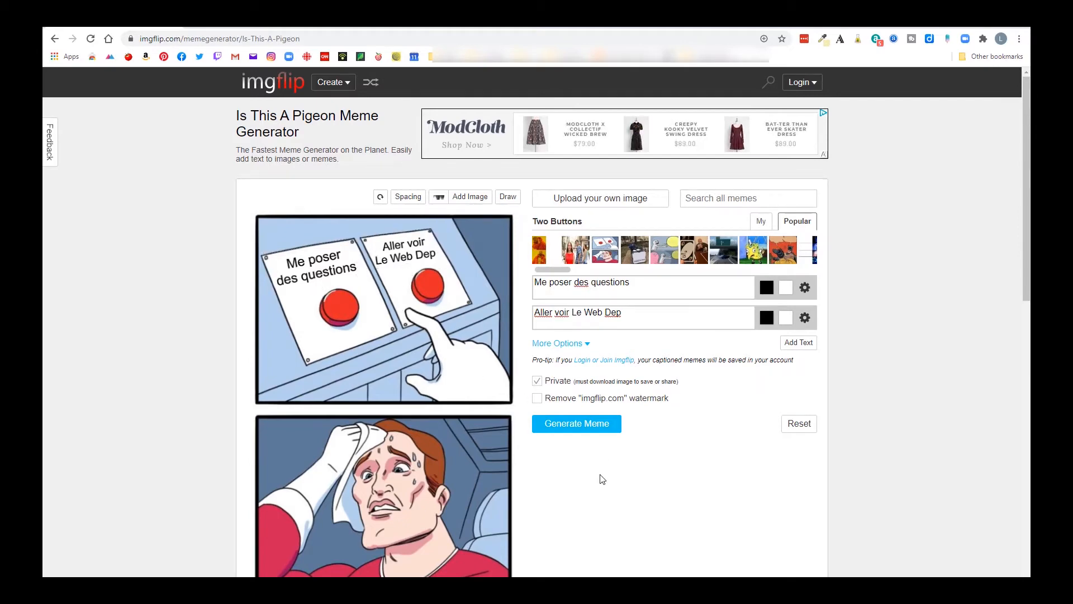
{"action": "left_click", "coordinate": [593, 434]}
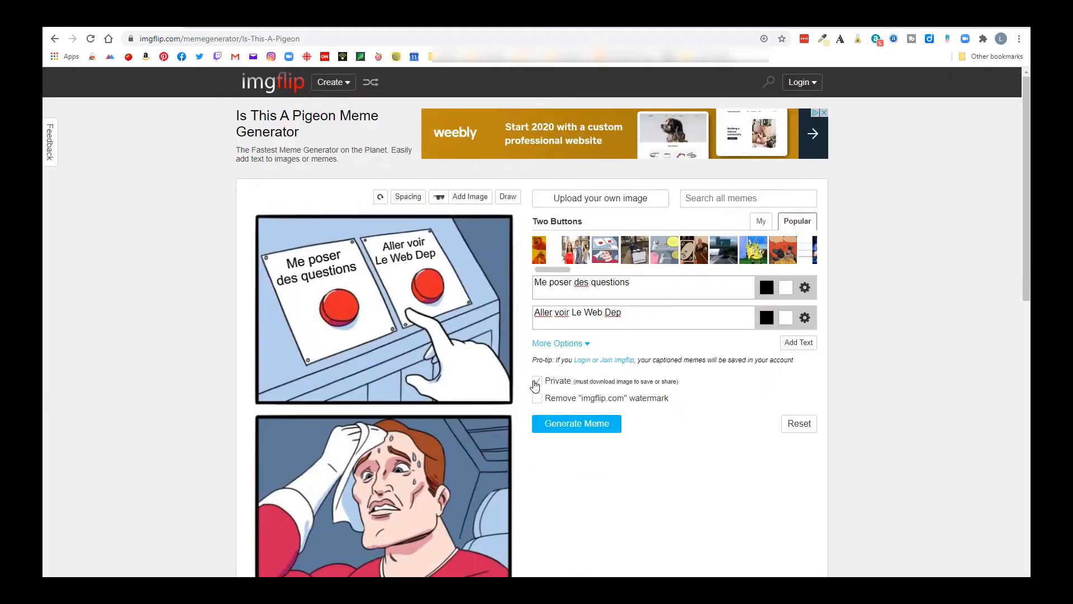
{"action": "left_click", "coordinate": [591, 424]}
{"action": "scroll", "coordinate": [470, 536], "scroll_direction": "down", "scroll_amount": 2}
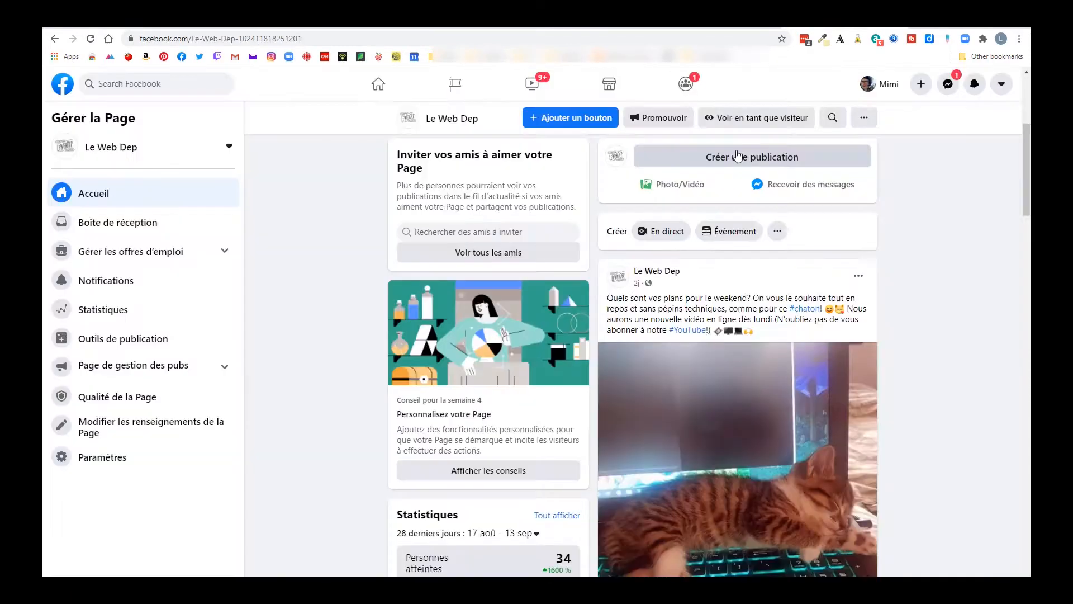
{"action": "left_click", "coordinate": [752, 157]}
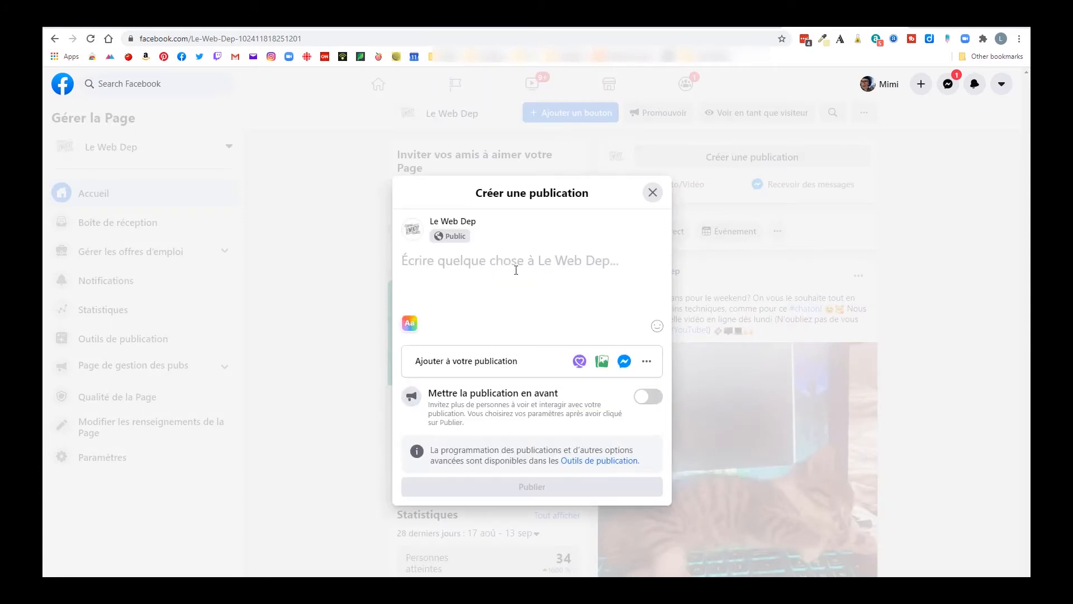
{"action": "type", "text": "https://imgflip.com/i/4eypcr"}
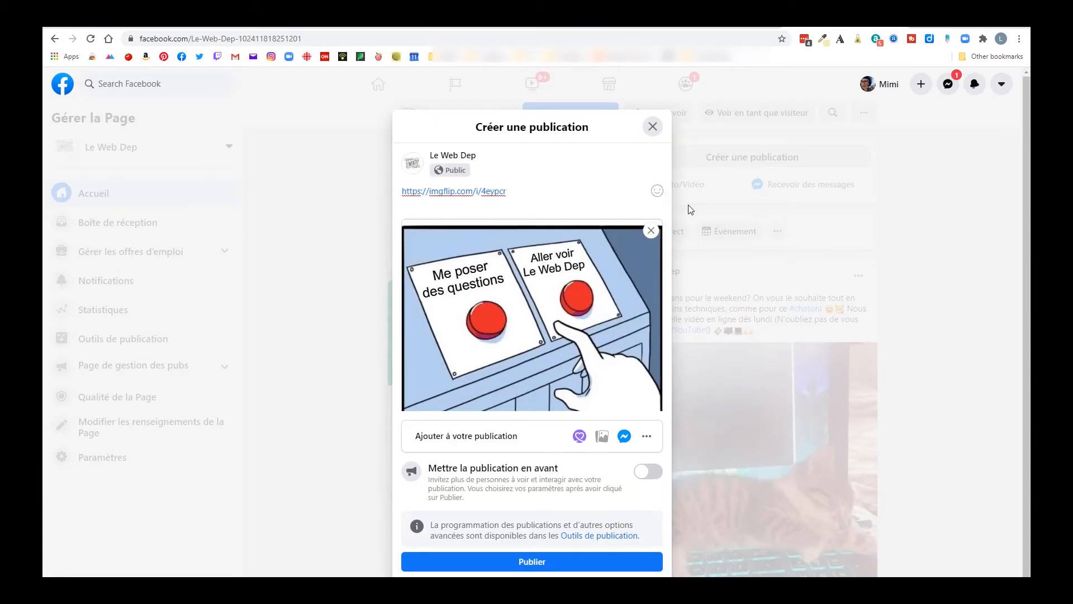
{"action": "left_click_drag", "start_coordinate": [510, 191], "coordinate": [392, 198]}
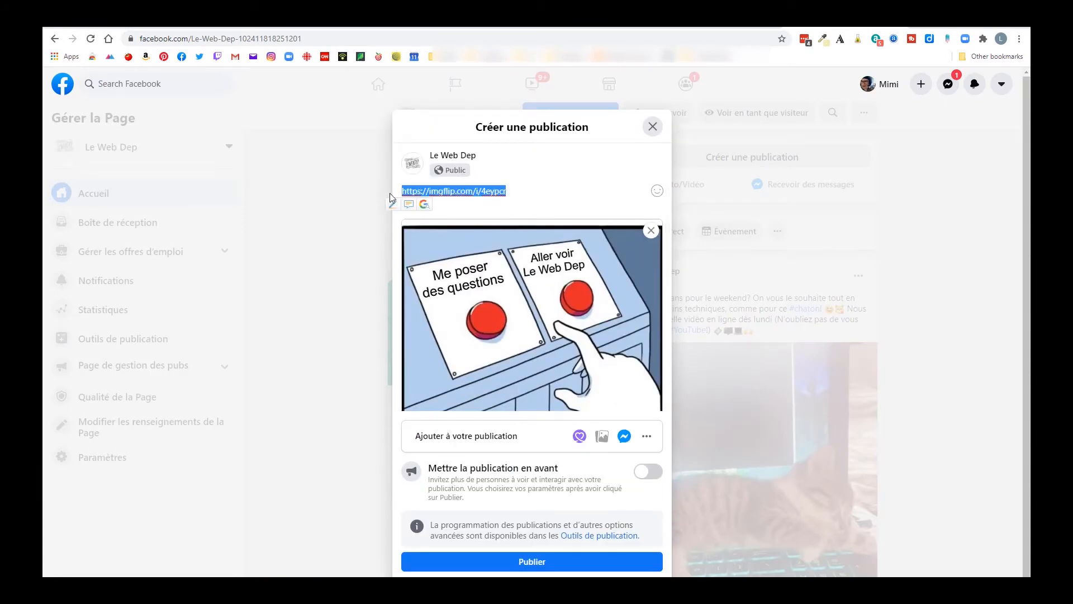
{"action": "key", "text": "BackSpace"}
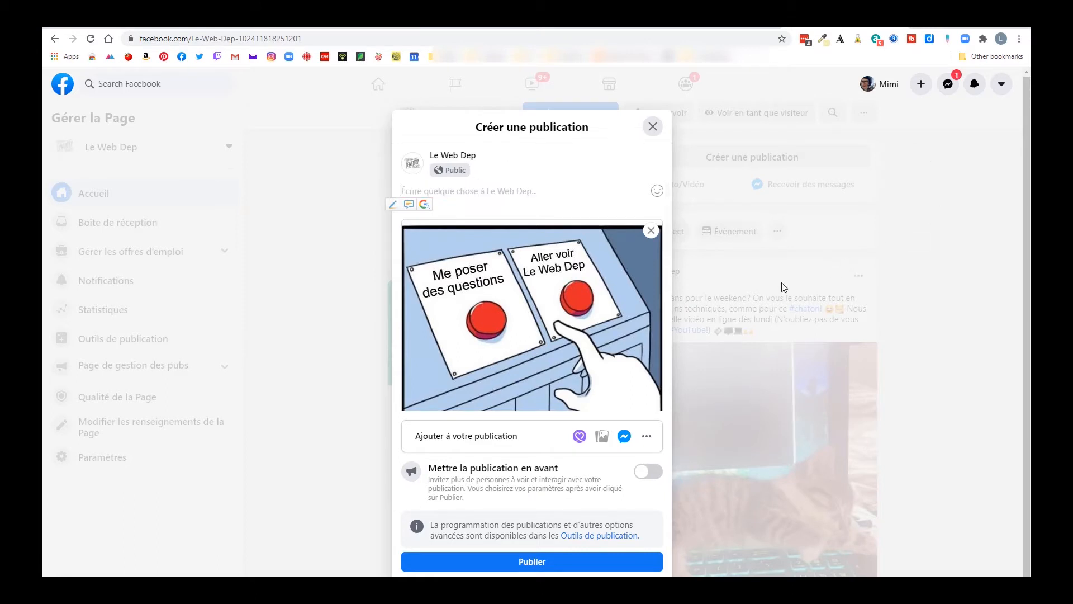
{"action": "scroll", "coordinate": [663, 308], "scroll_direction": "down", "scroll_amount": 4}
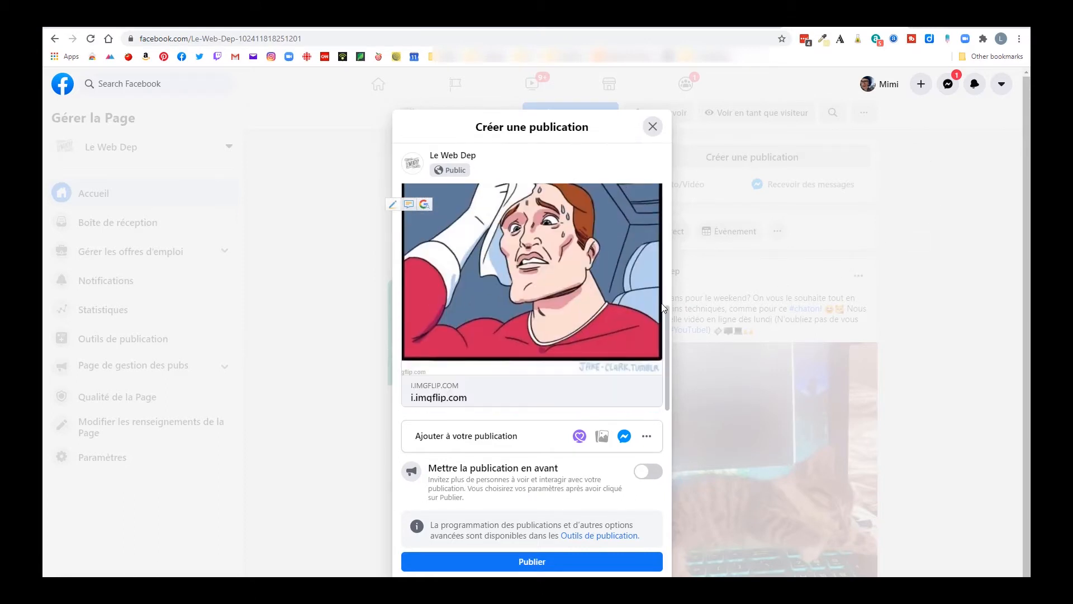
{"action": "scroll", "coordinate": [663, 308], "scroll_direction": "up", "scroll_amount": 3}
{"action": "scroll", "coordinate": [663, 309], "scroll_direction": "up", "scroll_amount": 2}
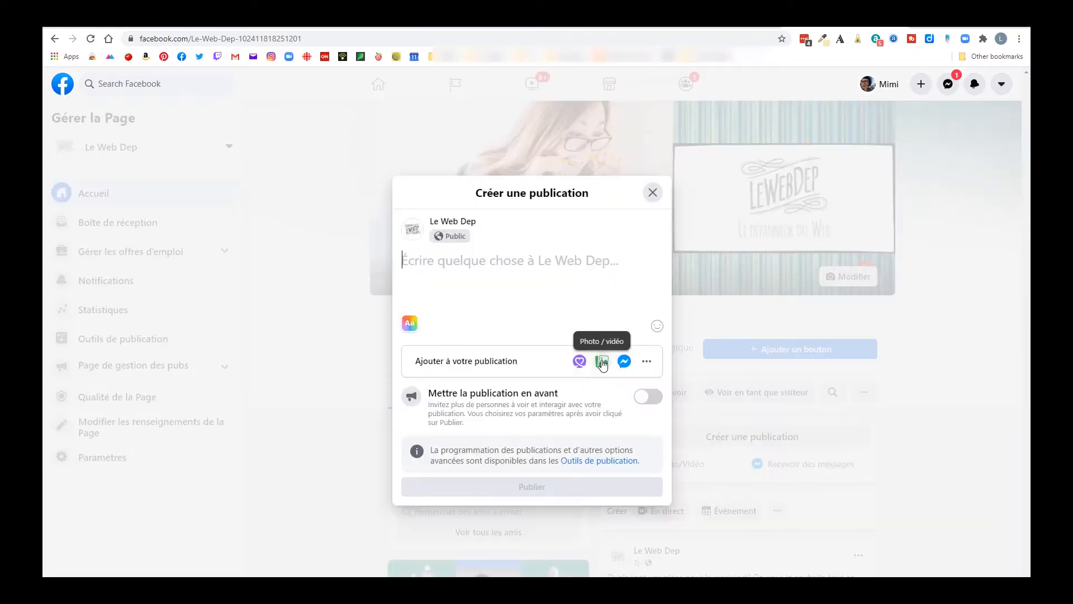
Step: Attach the Two Buttons meme image to a new post and publish it on the Le Web Dep page
{"action": "left_click", "coordinate": [602, 359]}
{"action": "left_click", "coordinate": [937, 567]}
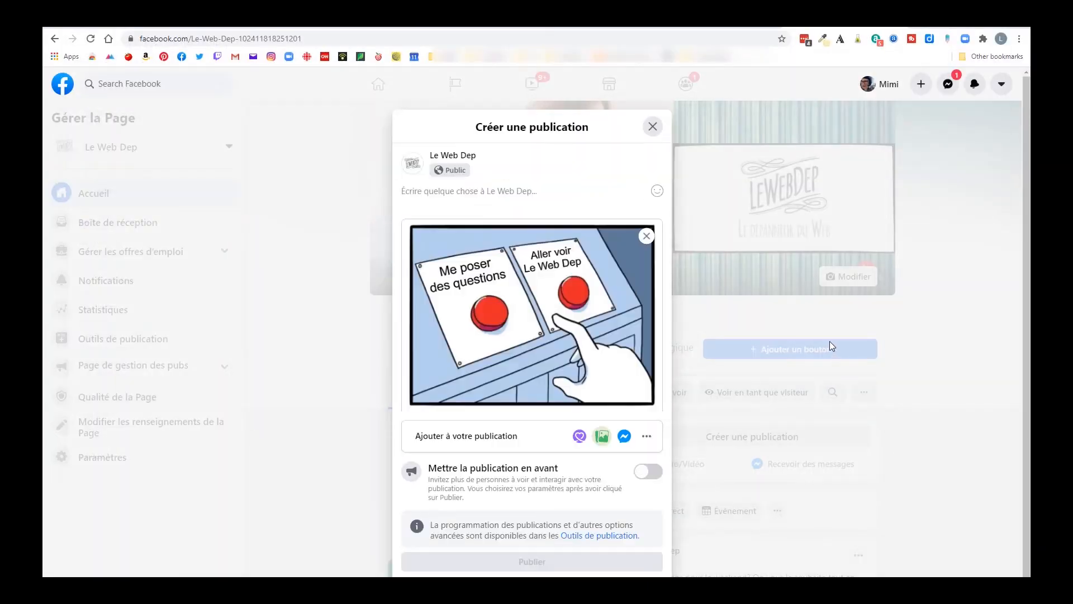
{"action": "left_click", "coordinate": [541, 567]}
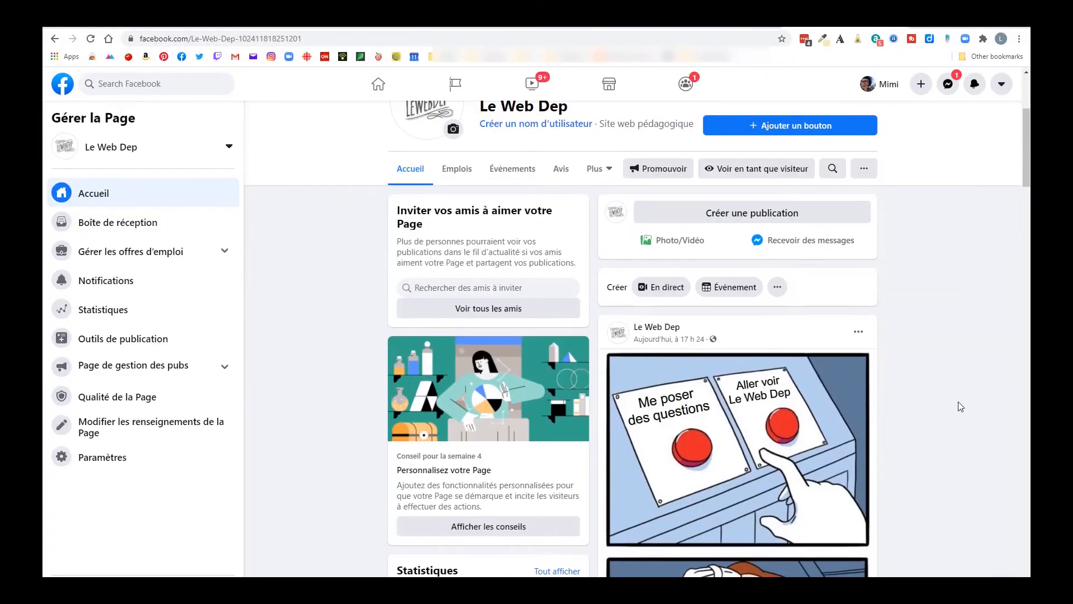
{"action": "scroll", "coordinate": [958, 401], "scroll_direction": "down", "scroll_amount": 3}
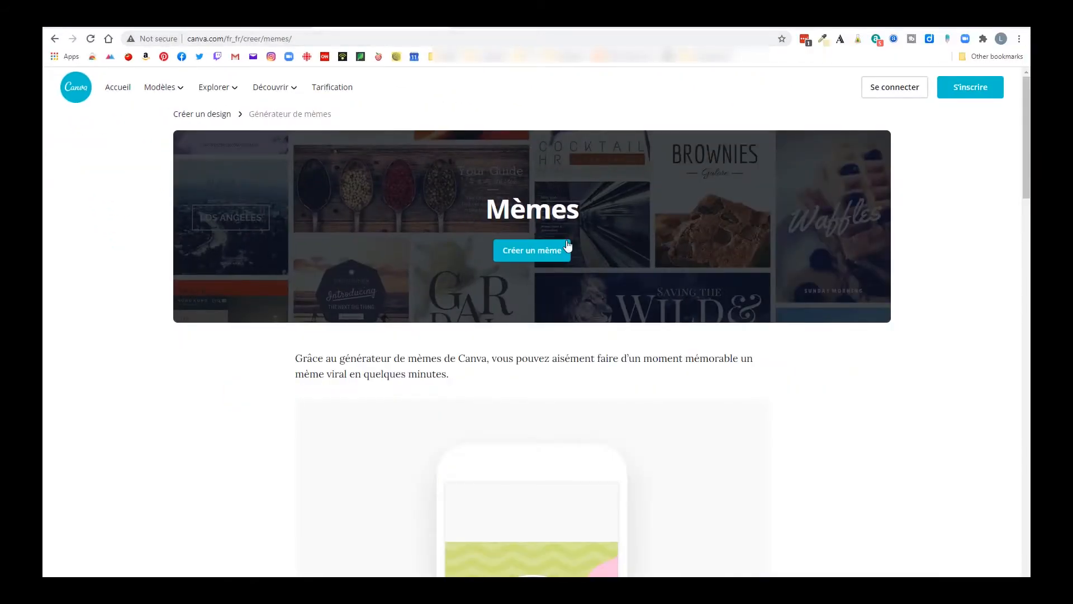
Step: Start a new meme design from Canva's Mèmes page and look through the templates found for "meme"
{"action": "left_click", "coordinate": [539, 262]}
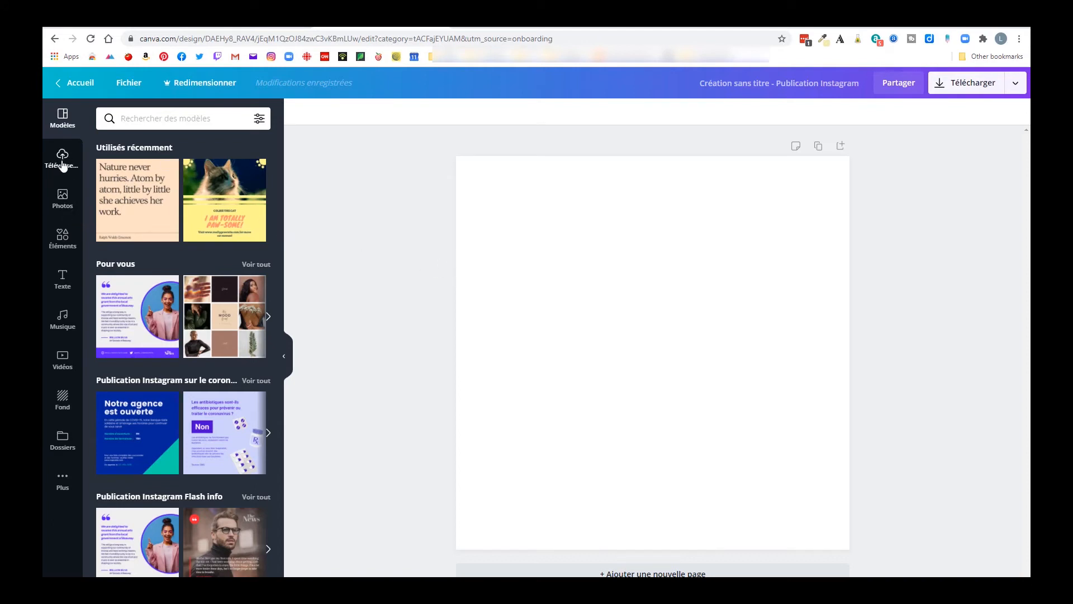
{"action": "left_click", "coordinate": [63, 197]}
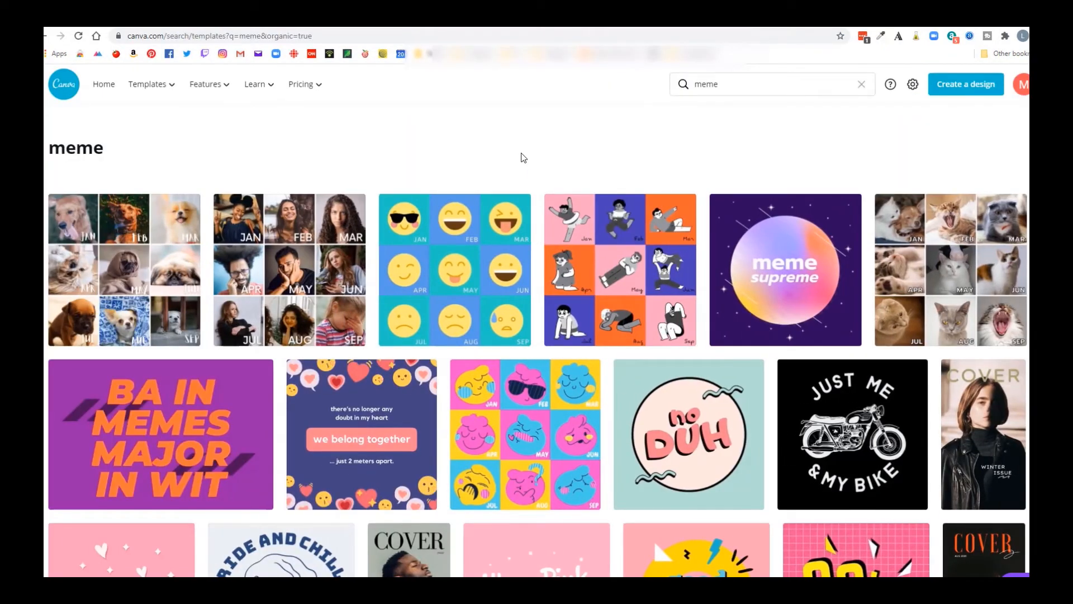
{"action": "scroll", "coordinate": [509, 161], "scroll_direction": "down", "scroll_amount": 1}
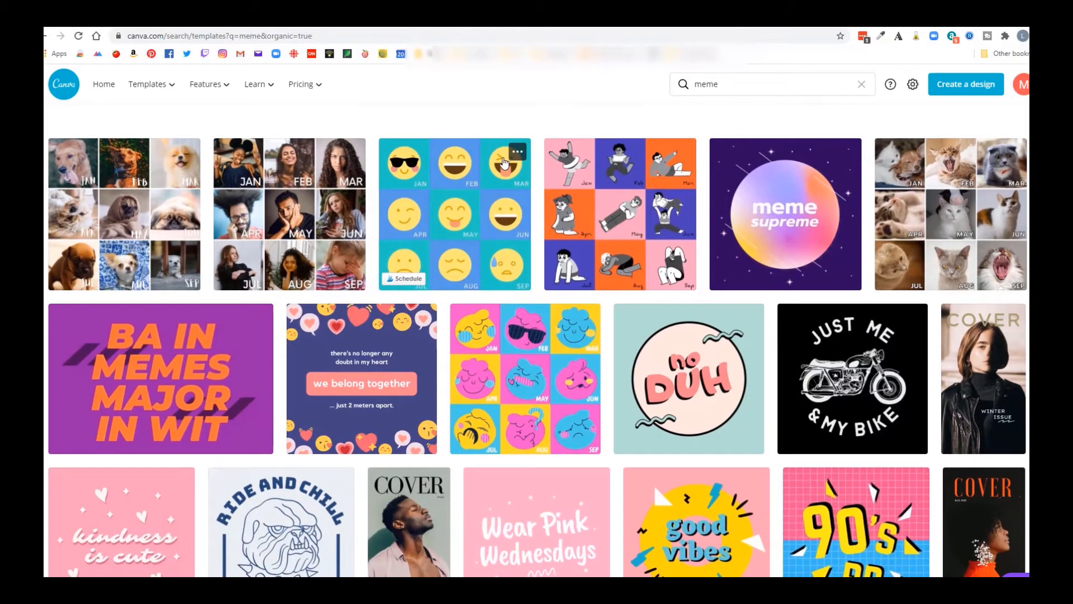
{"action": "scroll", "coordinate": [637, 111], "scroll_direction": "down", "scroll_amount": 1}
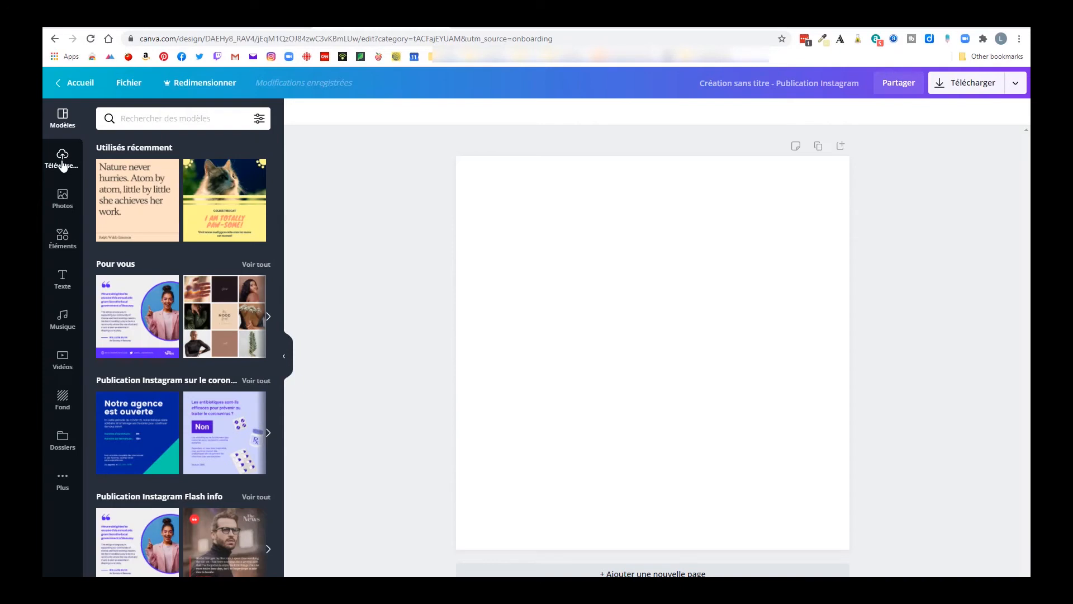
Step: Search the stock photos for "fâché" and add the photo of the shouting woman with both hands raised
{"action": "left_click", "coordinate": [64, 199]}
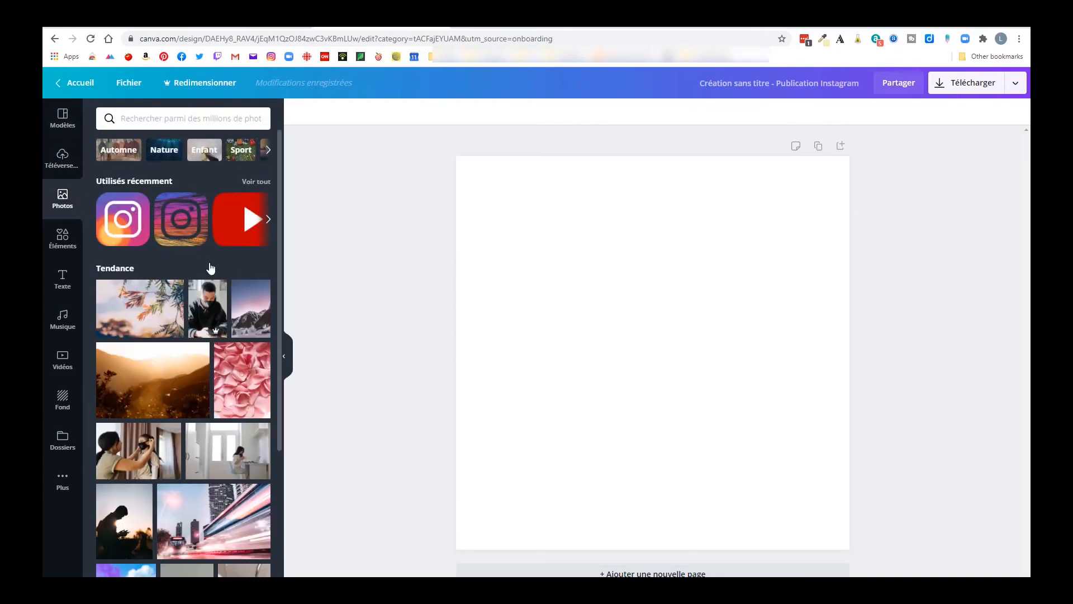
{"action": "scroll", "coordinate": [210, 291], "scroll_direction": "down", "scroll_amount": 5}
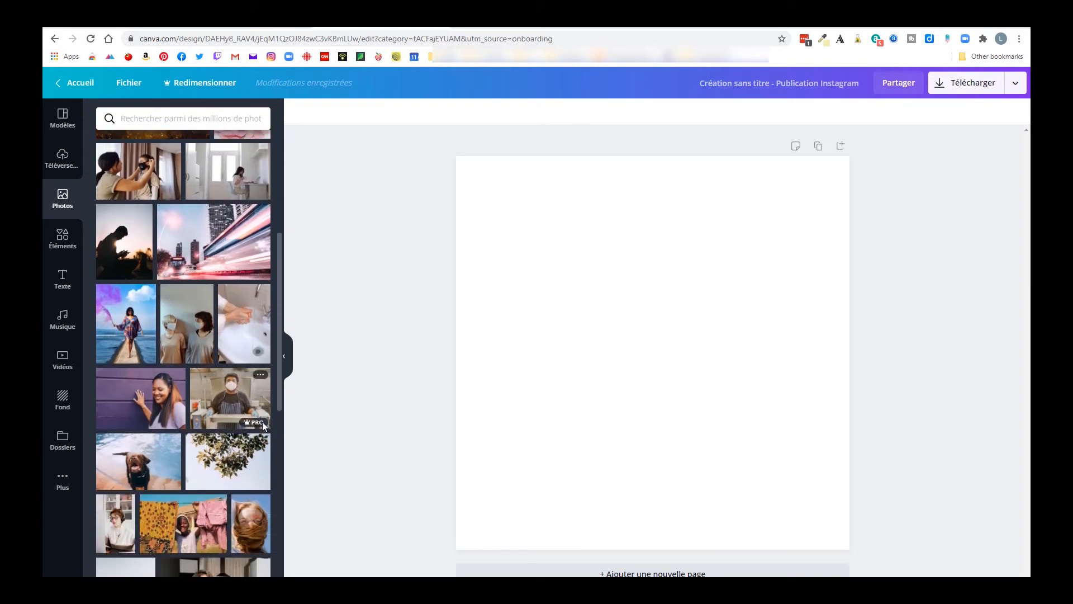
{"action": "scroll", "coordinate": [148, 398], "scroll_direction": "down", "scroll_amount": 5}
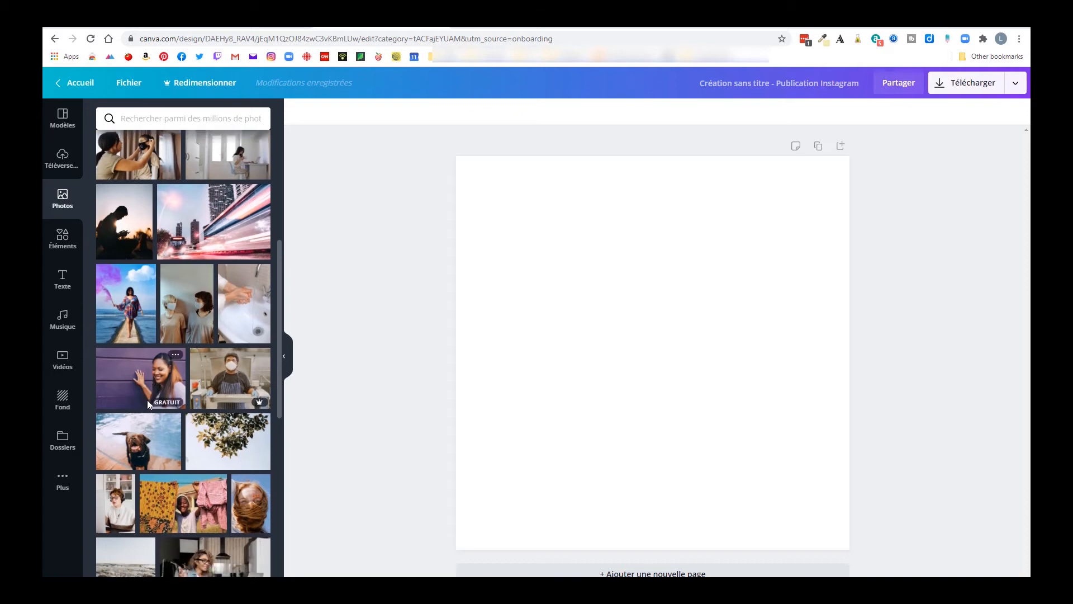
{"action": "scroll", "coordinate": [150, 394], "scroll_direction": "down", "scroll_amount": 2}
{"action": "scroll", "coordinate": [134, 363], "scroll_direction": "up", "scroll_amount": 10}
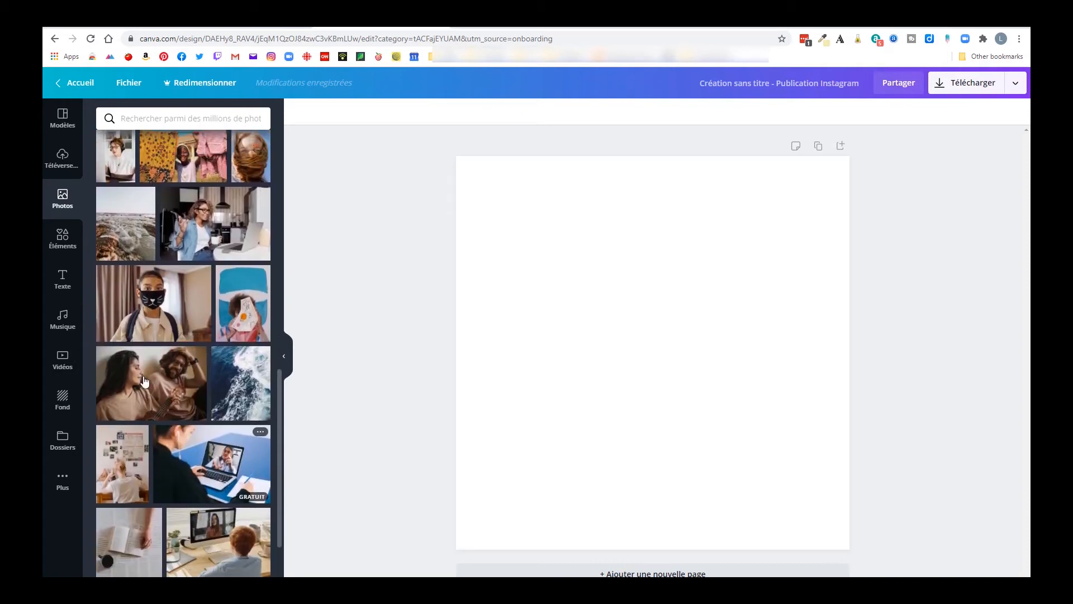
{"action": "scroll", "coordinate": [127, 347], "scroll_direction": "up", "scroll_amount": 2}
{"action": "left_click", "coordinate": [177, 119]}
{"action": "type", "text": "fâch"}
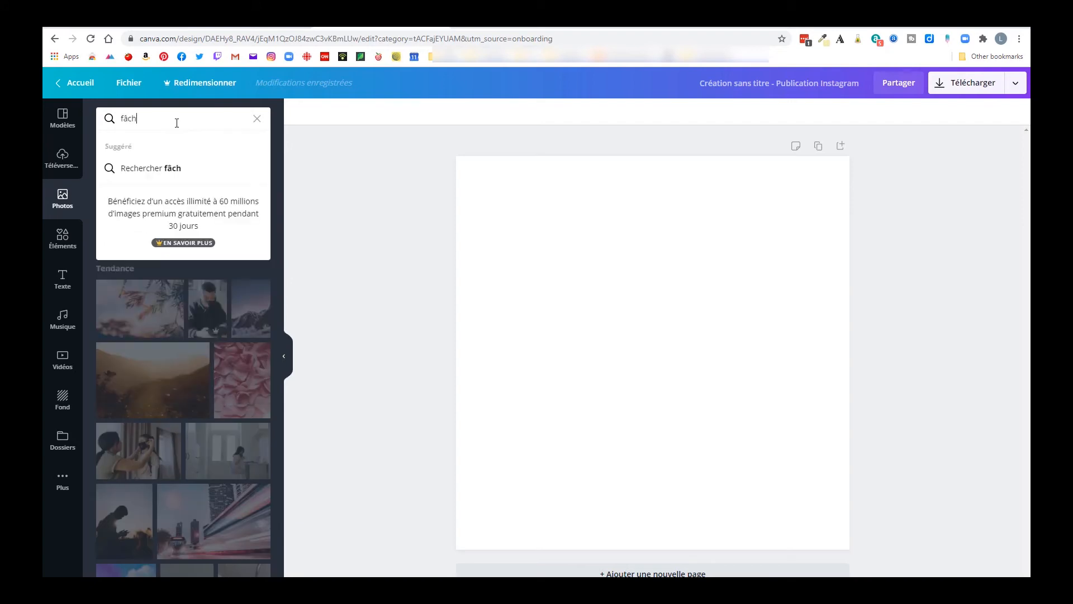
{"action": "type", "text": "é"}
{"action": "key", "text": "Return"}
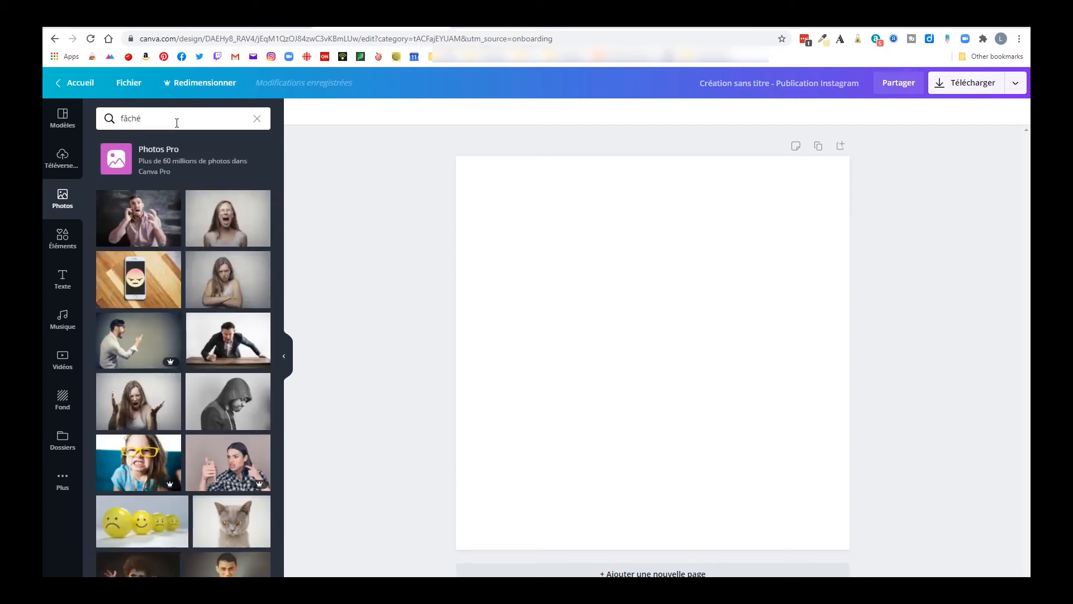
{"action": "left_click", "coordinate": [140, 408]}
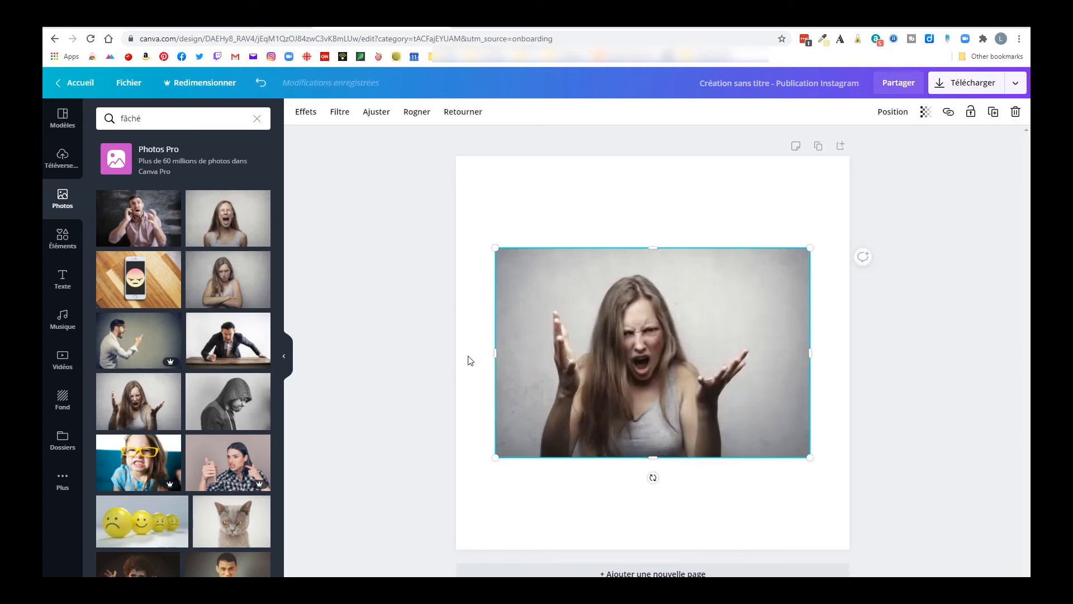
Step: Enlarge and reposition the photo to fill the page's full width down to its lower edge, leaving a white band above
{"action": "left_click_drag", "start_coordinate": [495, 461], "coordinate": [372, 539]}
{"action": "left_click_drag", "start_coordinate": [583, 461], "coordinate": [631, 473]}
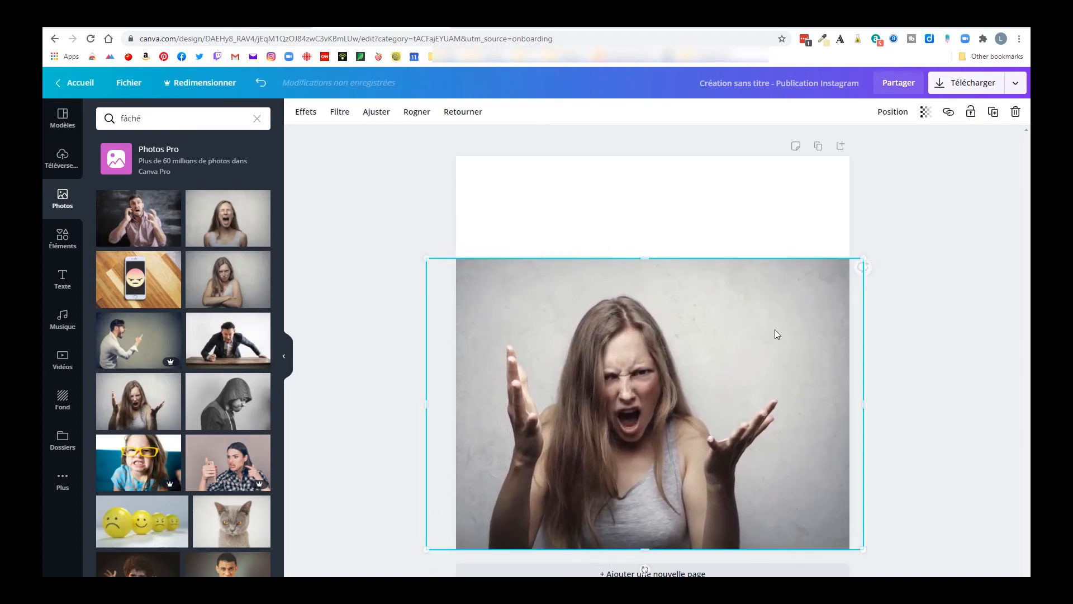
{"action": "left_click_drag", "start_coordinate": [860, 262], "coordinate": [921, 218]}
{"action": "left_click_drag", "start_coordinate": [736, 337], "coordinate": [743, 343]}
{"action": "left_click", "coordinate": [640, 213]}
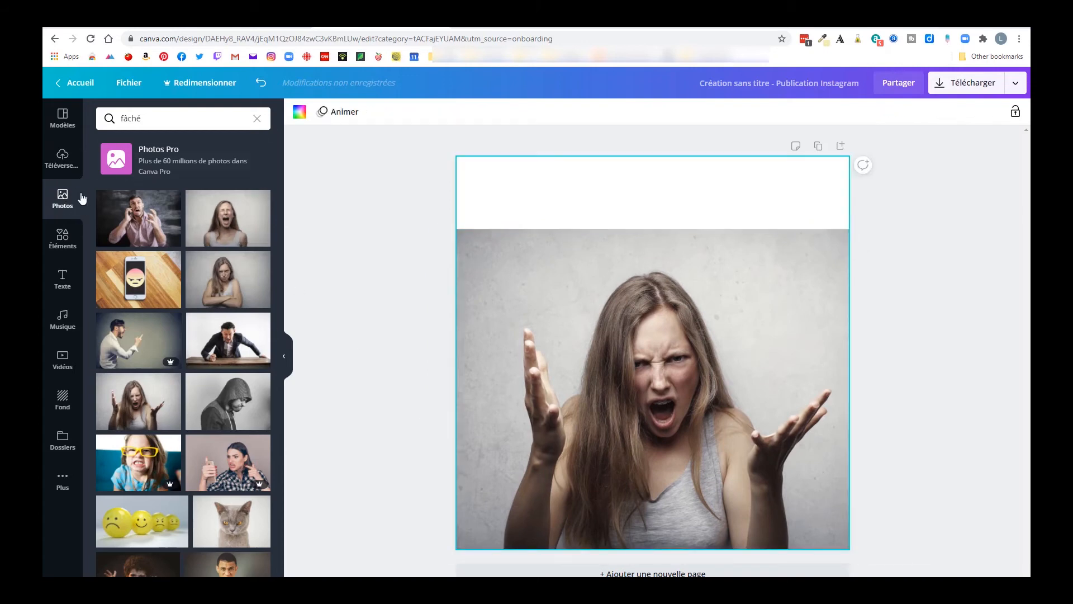
Step: Look through the uploads and font combinations and add a title text box to the page
{"action": "left_click", "coordinate": [63, 162]}
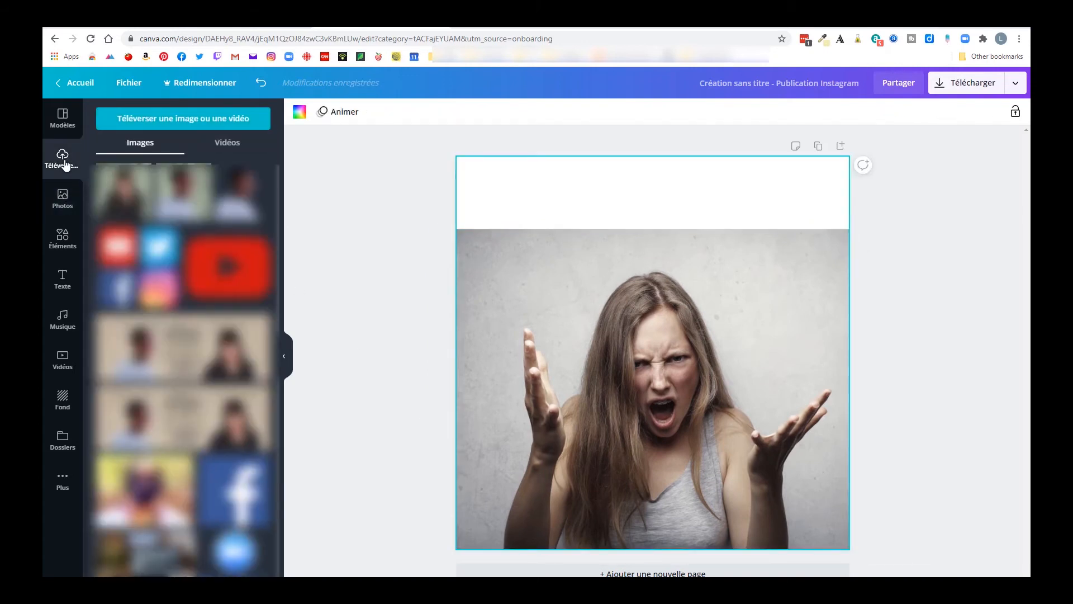
{"action": "left_click", "coordinate": [62, 286]}
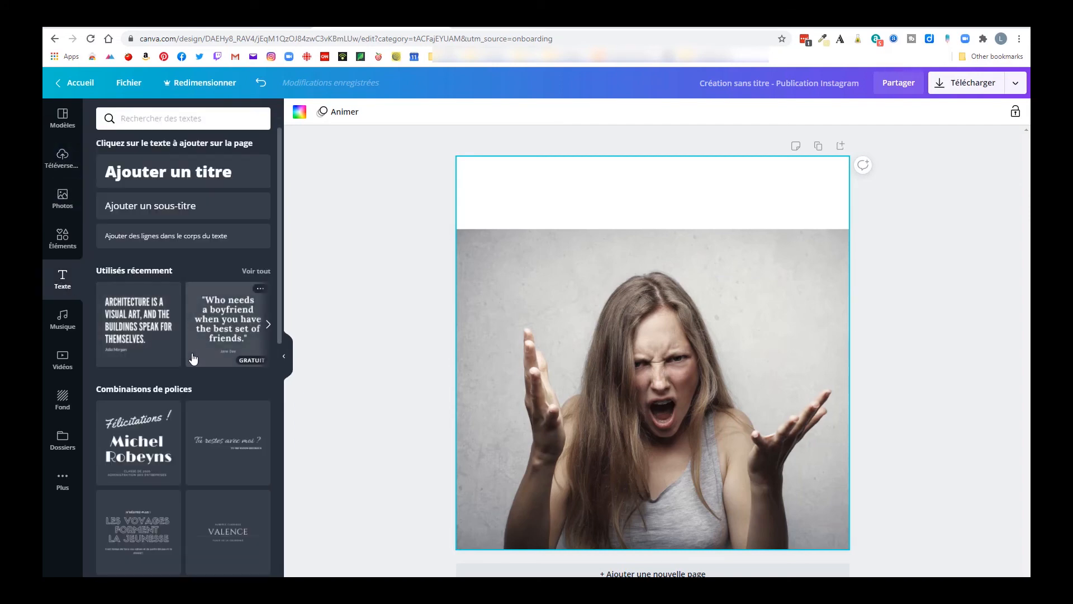
{"action": "scroll", "coordinate": [195, 408], "scroll_direction": "down", "scroll_amount": 4}
{"action": "scroll", "coordinate": [199, 418], "scroll_direction": "down", "scroll_amount": 10}
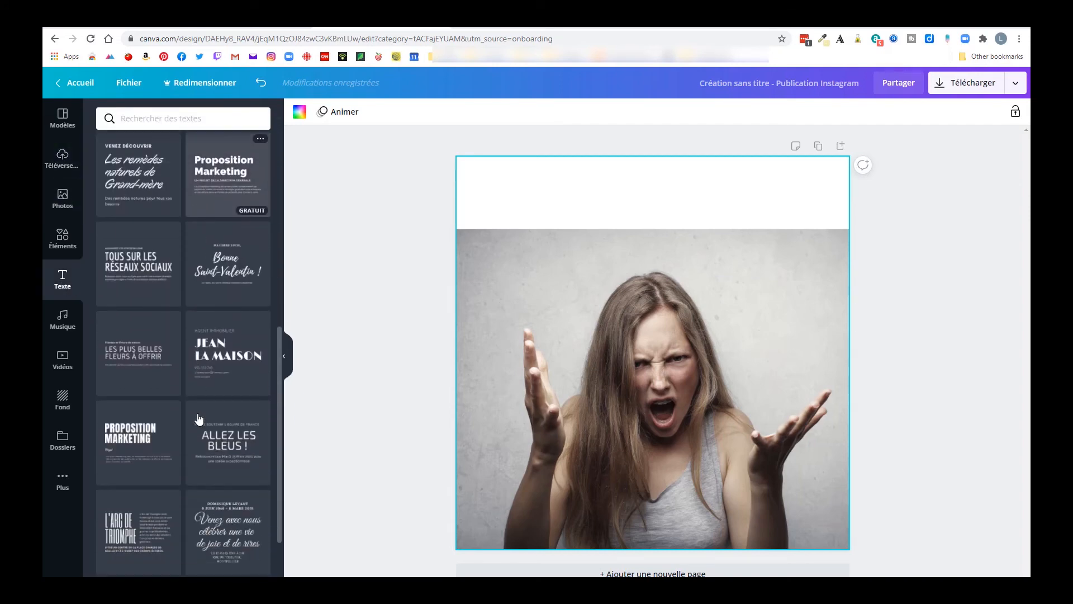
{"action": "scroll", "coordinate": [212, 265], "scroll_direction": "up", "scroll_amount": 14}
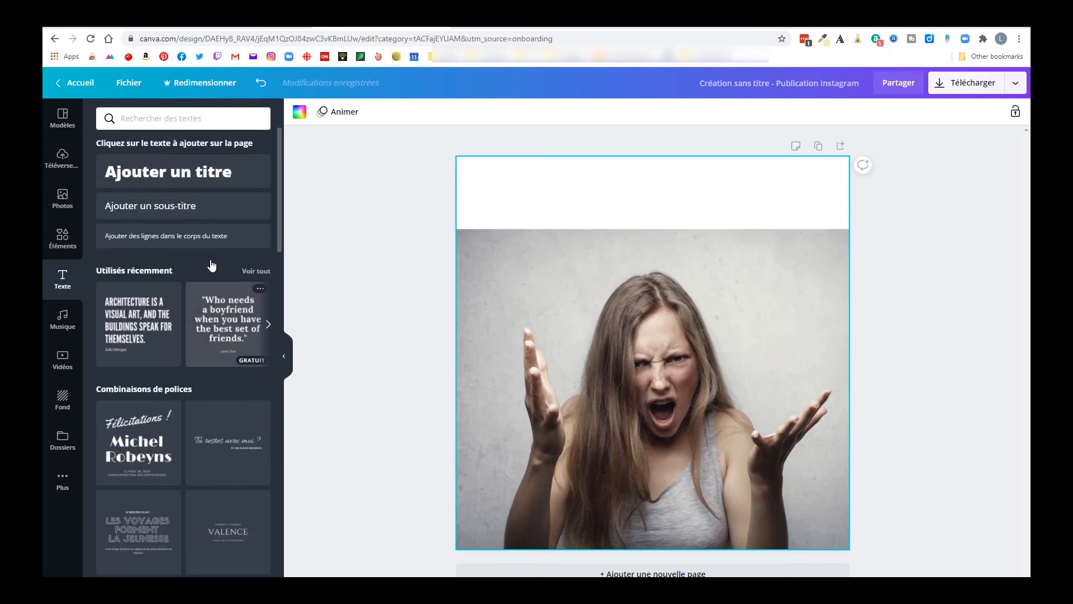
{"action": "left_click", "coordinate": [181, 174]}
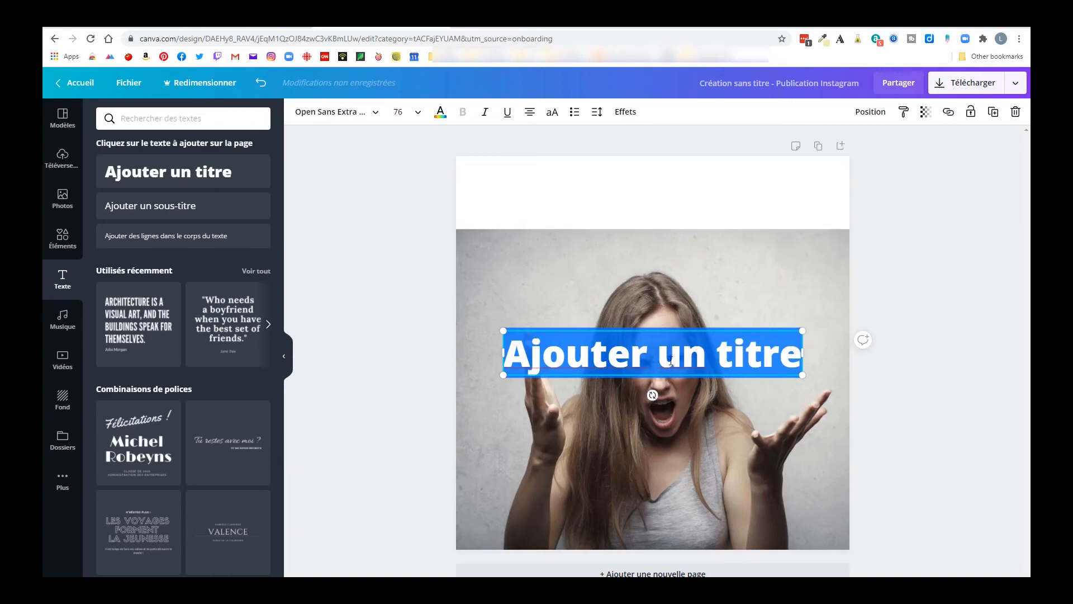
{"action": "left_click", "coordinate": [670, 360]}
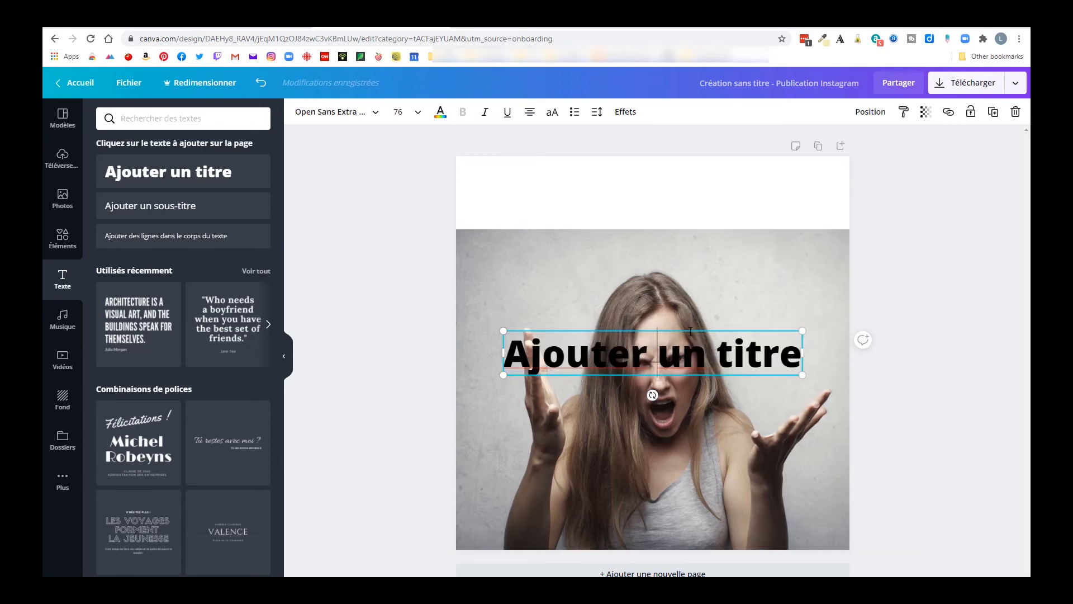
Step: Move the title into the white band above the photo and replace its text with "Quand même le Web Dep ne peut pas t'aider"
{"action": "left_click_drag", "start_coordinate": [691, 332], "coordinate": [686, 169]}
{"action": "key", "text": "ctrl+a"}
{"action": "type", "text": "Quand même"}
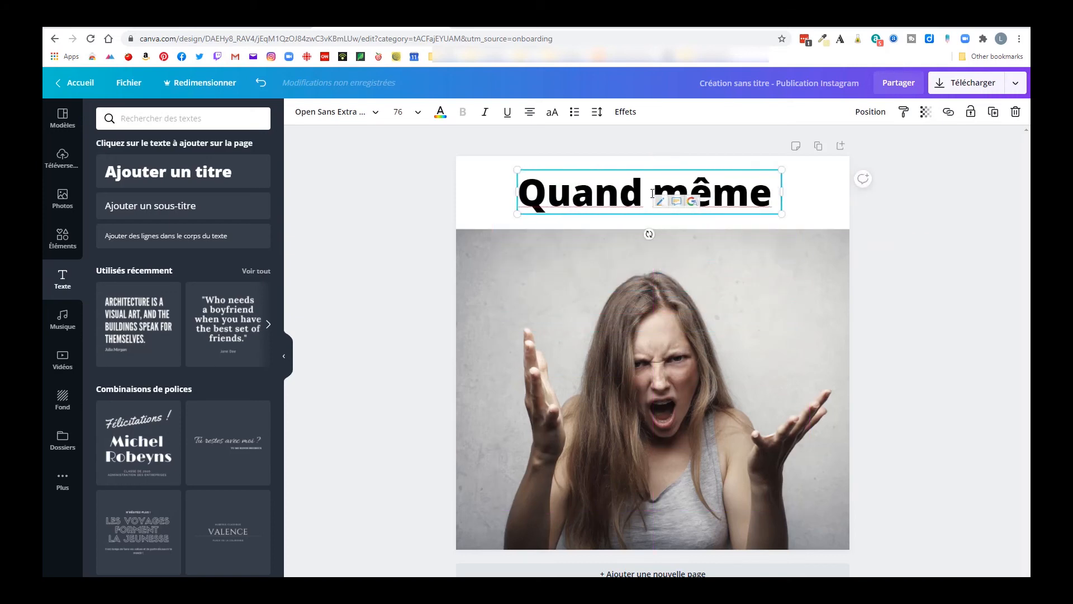
{"action": "type", "text": " le Web Dep ne peut pas t'a"}
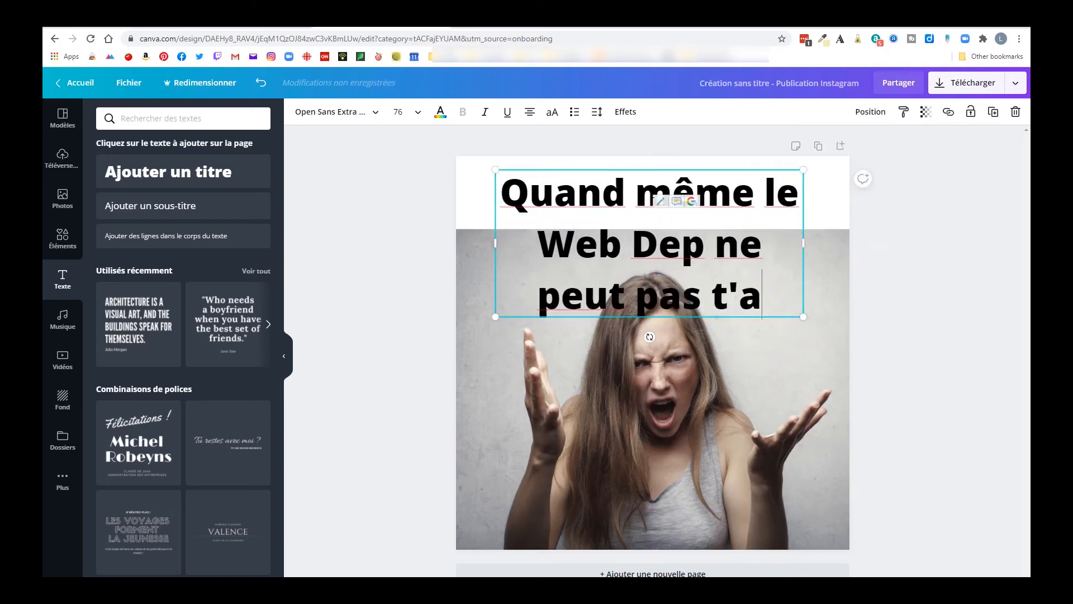
{"action": "type", "text": "ider"}
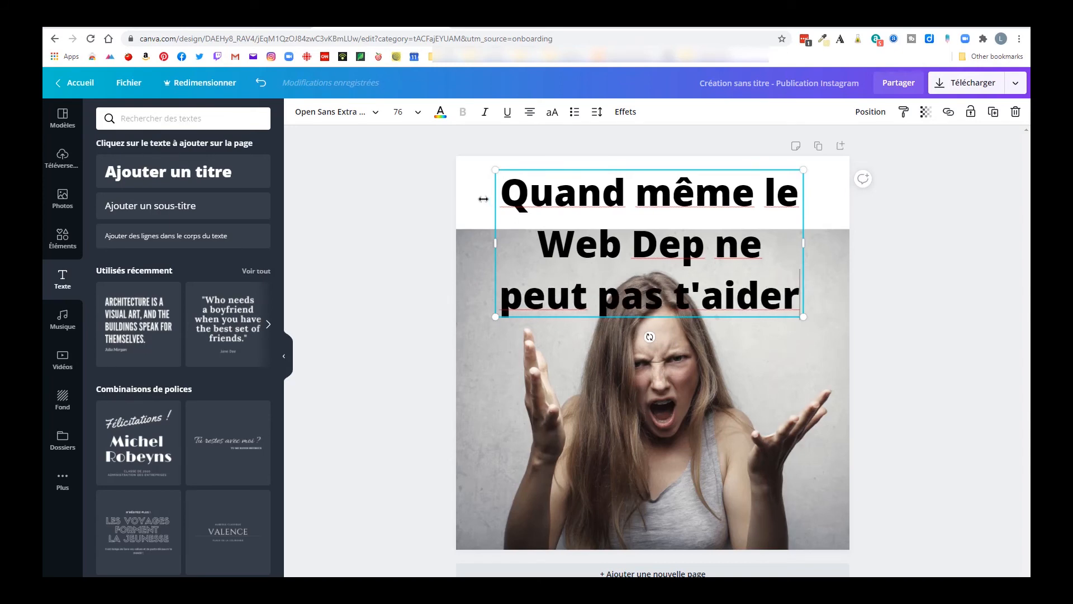
Step: Set the caption's font size to 48 and centre it in the white band above the photo
{"action": "left_click", "coordinate": [418, 112]}
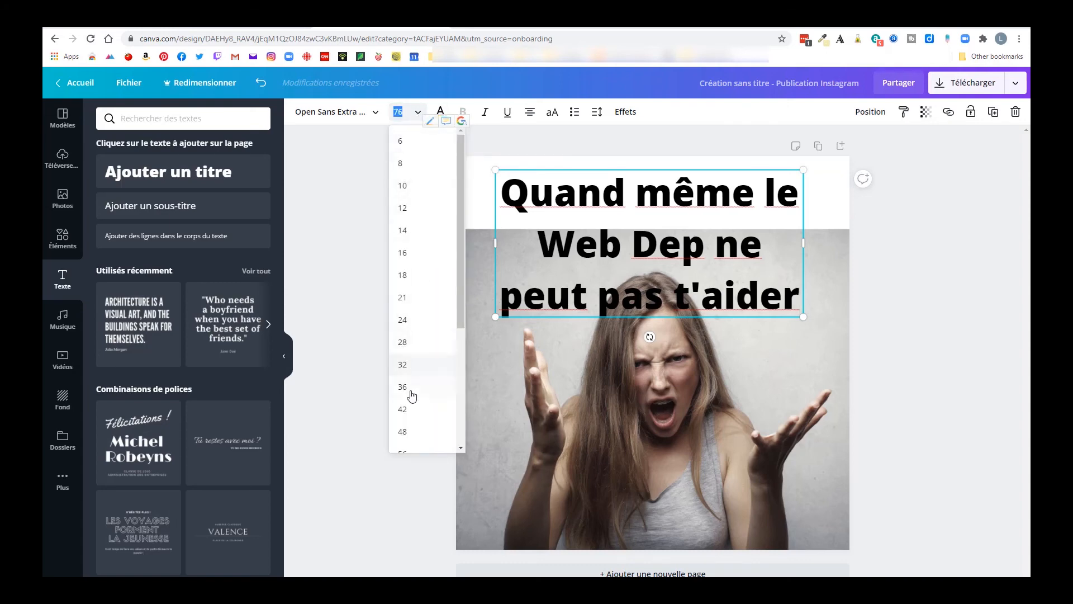
{"action": "left_click", "coordinate": [406, 434]}
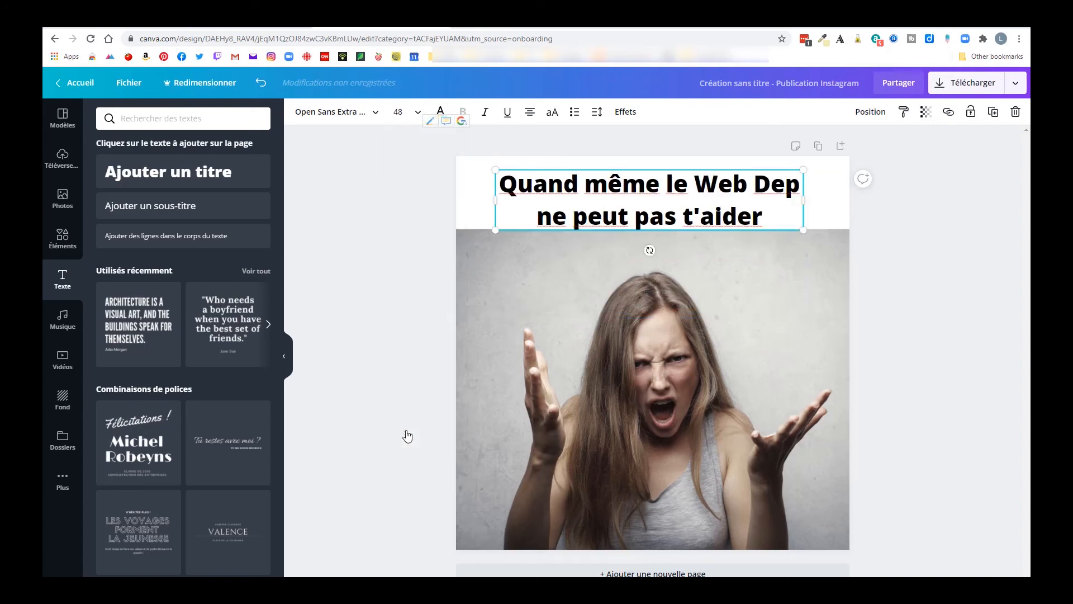
{"action": "left_click", "coordinate": [383, 233]}
{"action": "left_click_drag", "start_coordinate": [681, 166], "coordinate": [685, 162]}
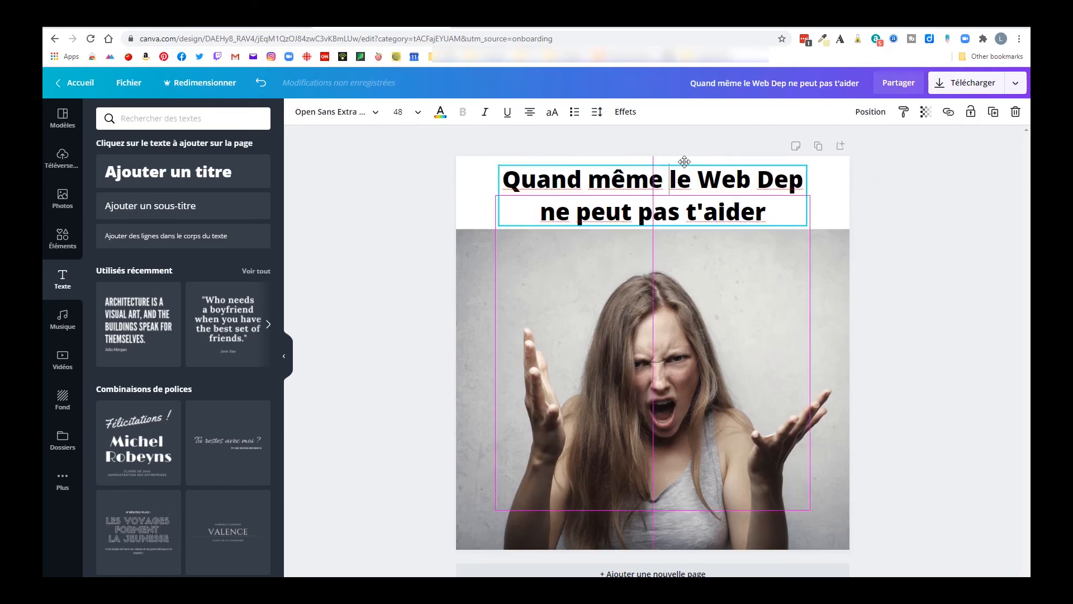
{"action": "left_click", "coordinate": [437, 165]}
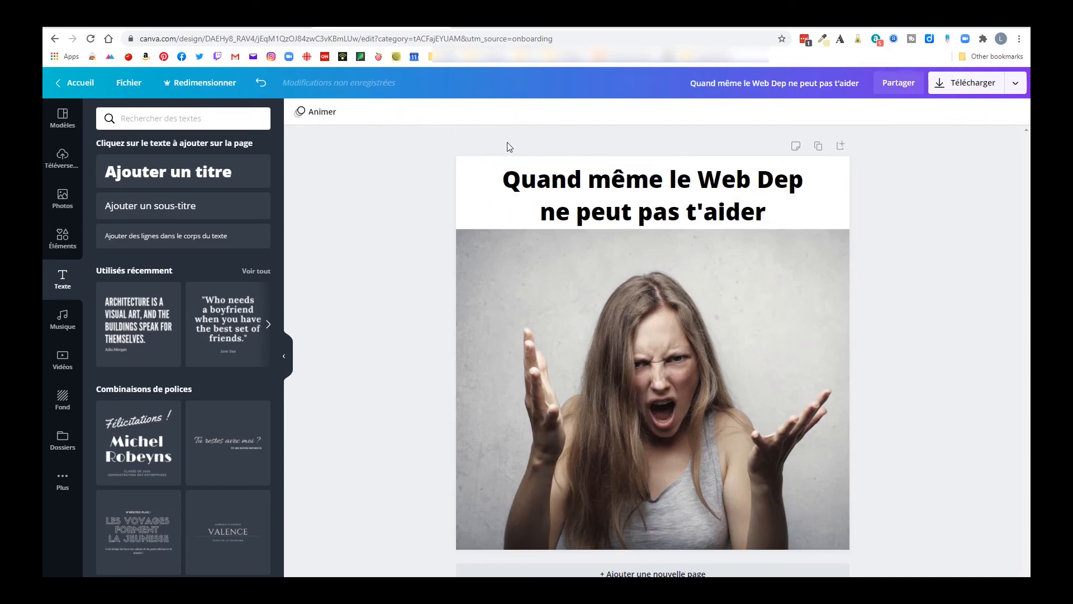
Step: Try purple and blue as the caption's text colour and return it to black
{"action": "left_click", "coordinate": [521, 172]}
{"action": "left_click", "coordinate": [447, 116]}
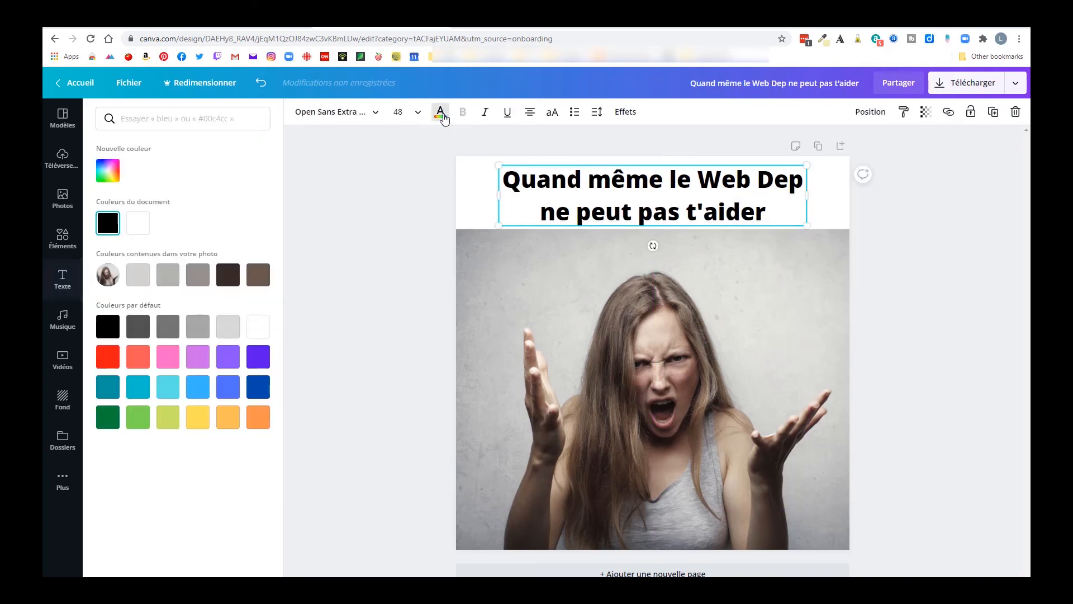
{"action": "left_click", "coordinate": [257, 358]}
{"action": "left_click", "coordinate": [226, 366]}
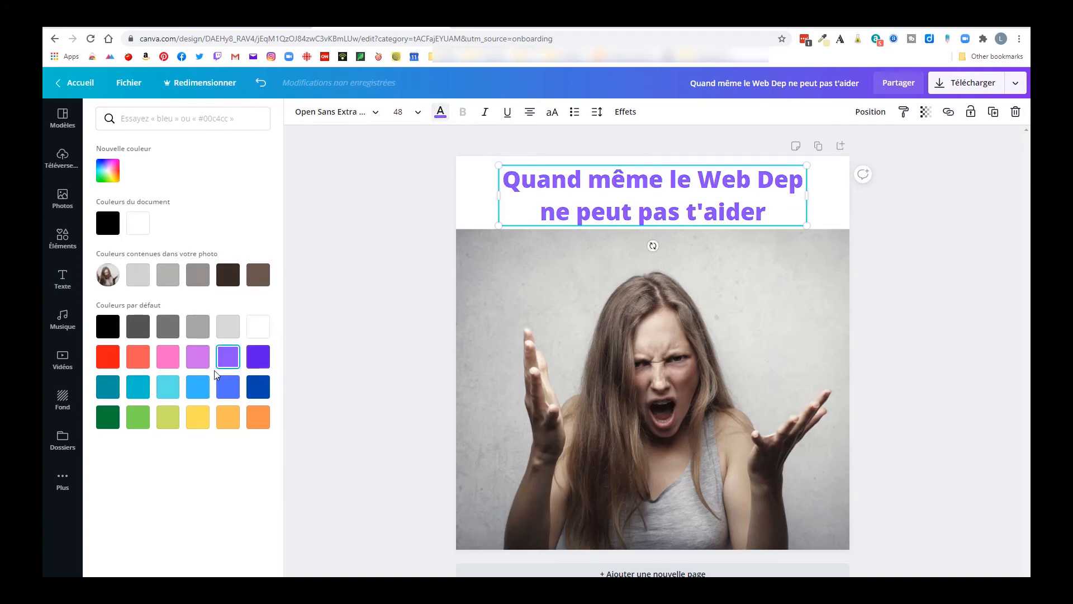
{"action": "left_click", "coordinate": [223, 396]}
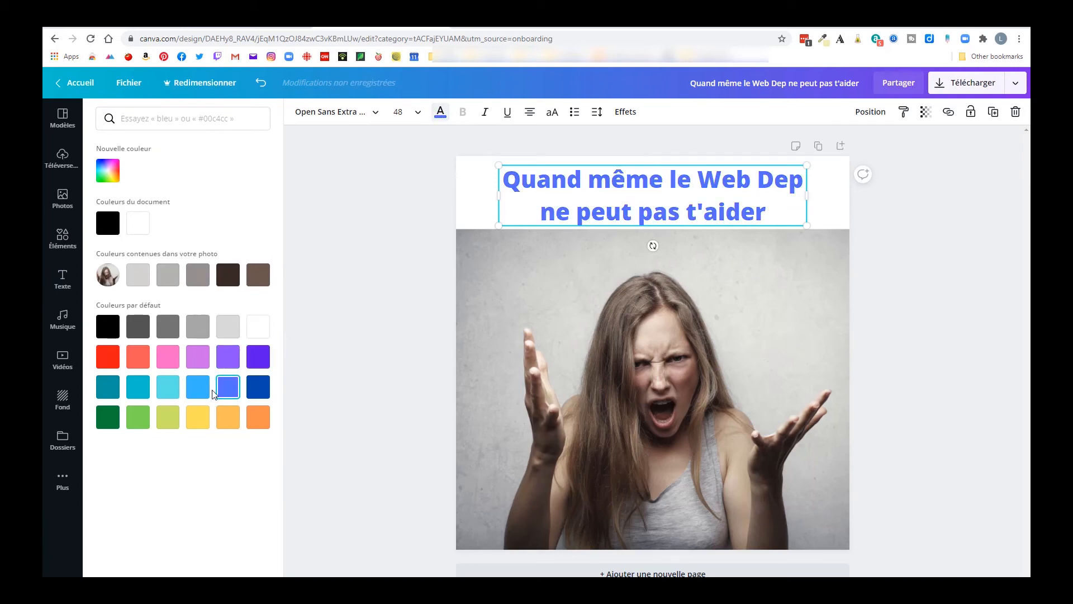
{"action": "left_click", "coordinate": [108, 328]}
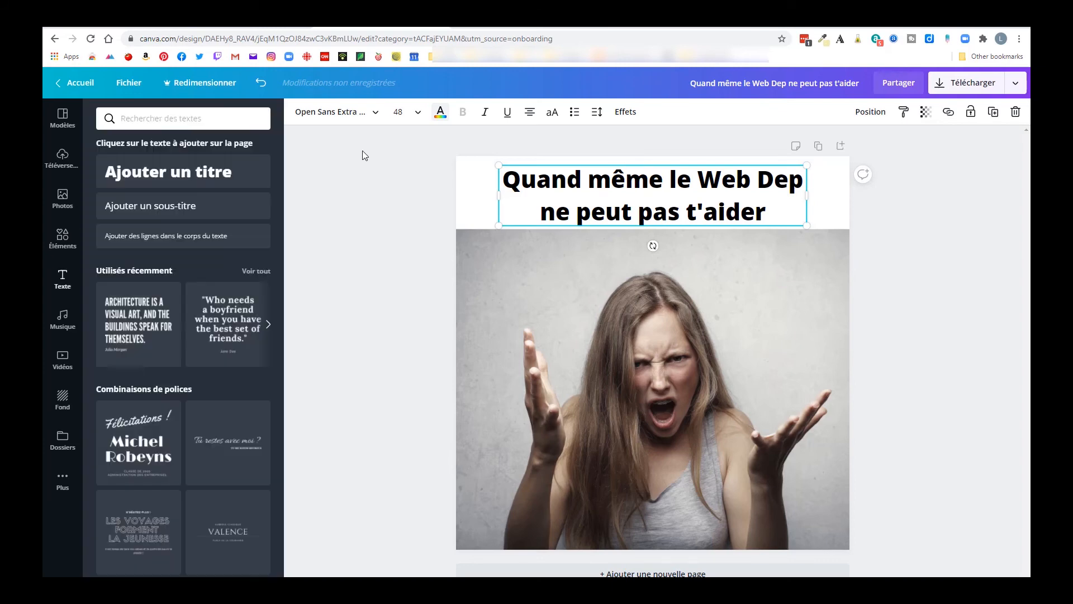
Step: Try the Yeseva One, Horizon and Archivo Black fonts on the caption and restore Open Sans Extra Bold
{"action": "left_click", "coordinate": [372, 113]}
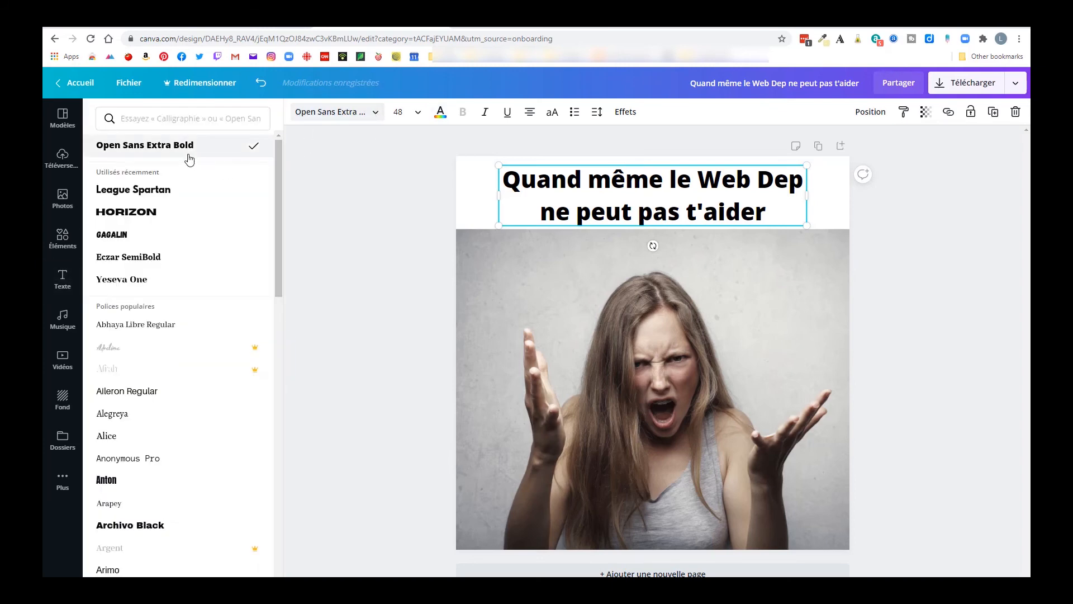
{"action": "left_click", "coordinate": [126, 281]}
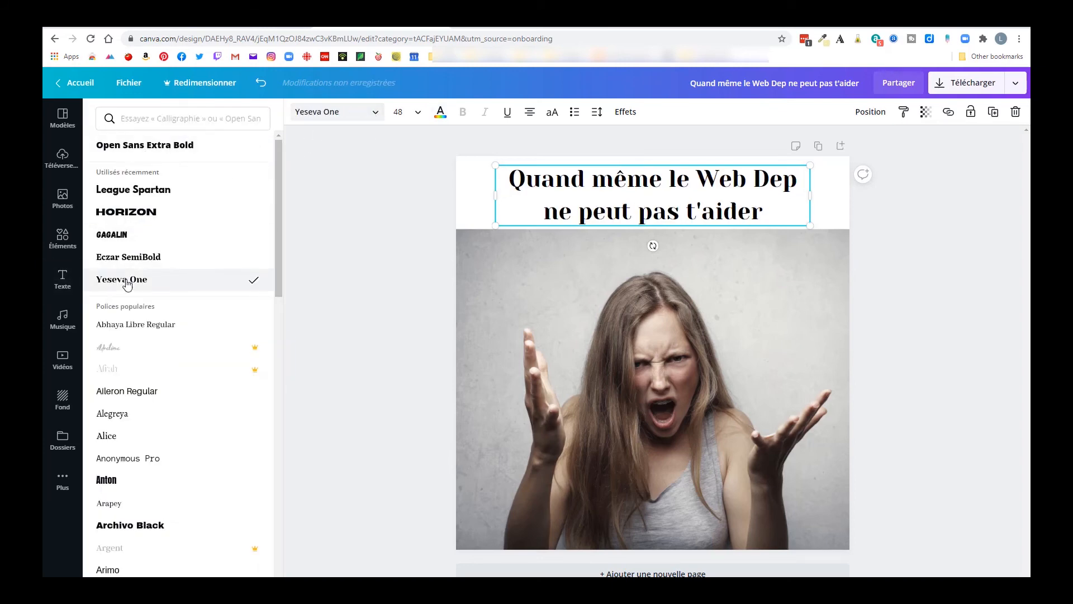
{"action": "left_click", "coordinate": [125, 216]}
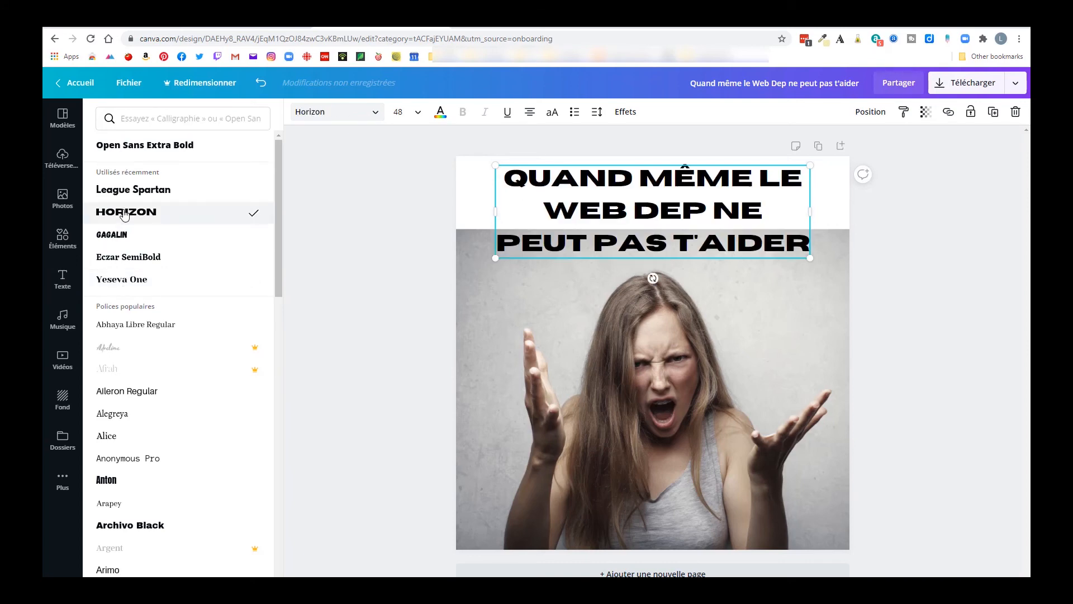
{"action": "left_click", "coordinate": [115, 482]}
{"action": "left_click", "coordinate": [139, 528]}
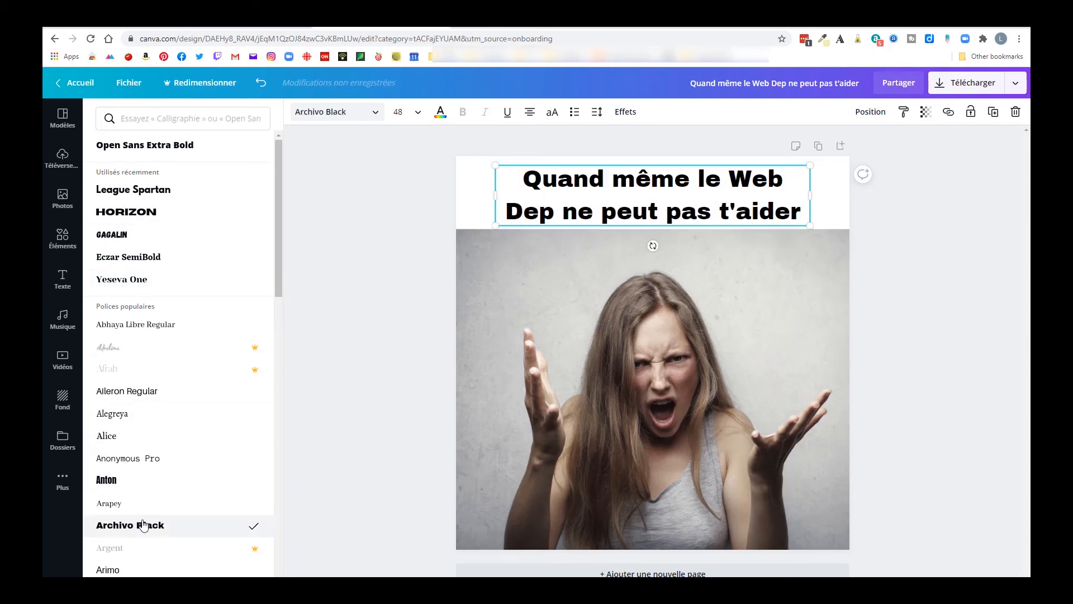
{"action": "left_click", "coordinate": [163, 151]}
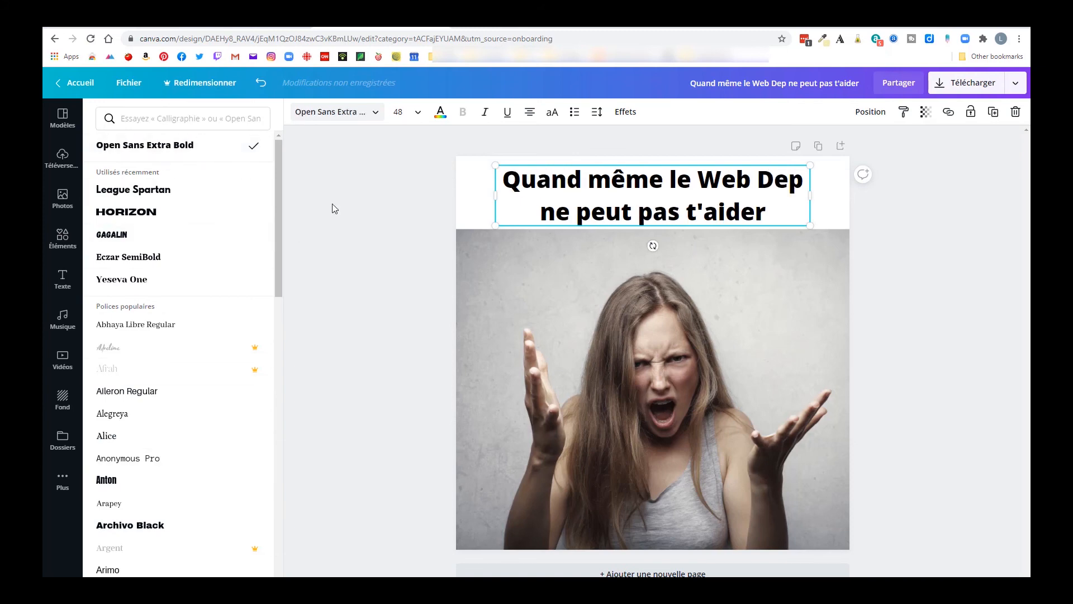
Step: Check the caption's text effects, enlarge the text to size 49.8 and centre it in the white band
{"action": "left_click", "coordinate": [620, 112]}
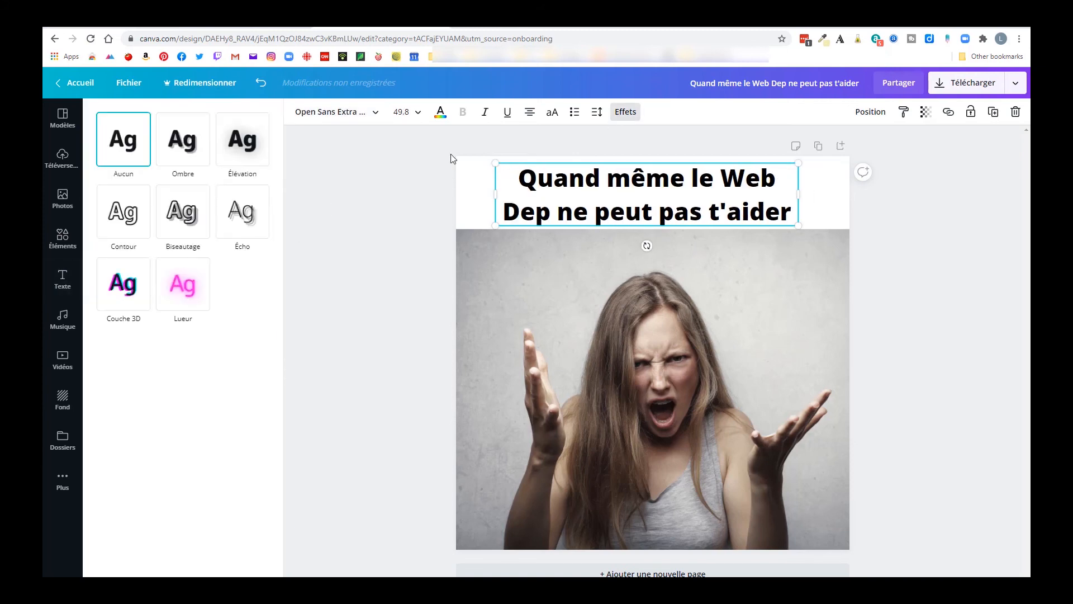
{"action": "left_click", "coordinate": [239, 217]}
{"action": "left_click_drag", "start_coordinate": [693, 165], "coordinate": [700, 167]}
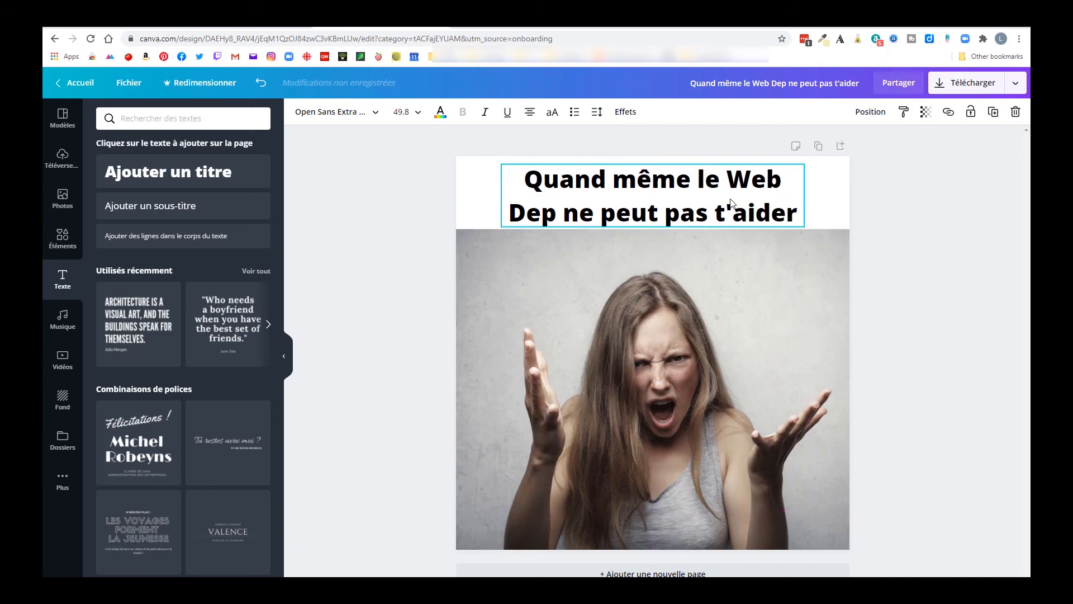
{"action": "left_click", "coordinate": [897, 232]}
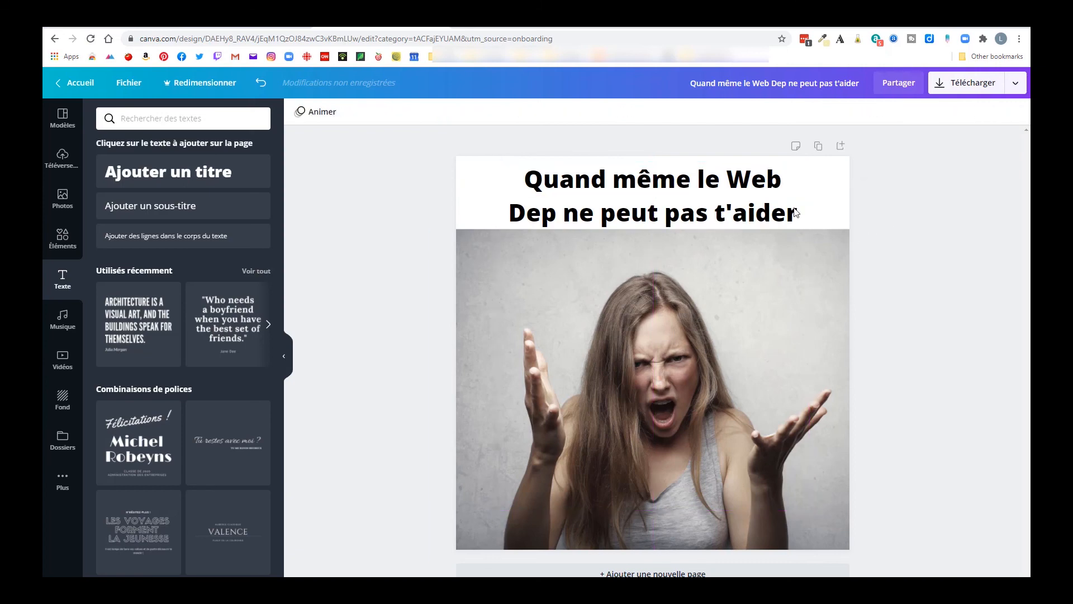
Step: Review the download options for a PNG file and close them
{"action": "left_click", "coordinate": [967, 83]}
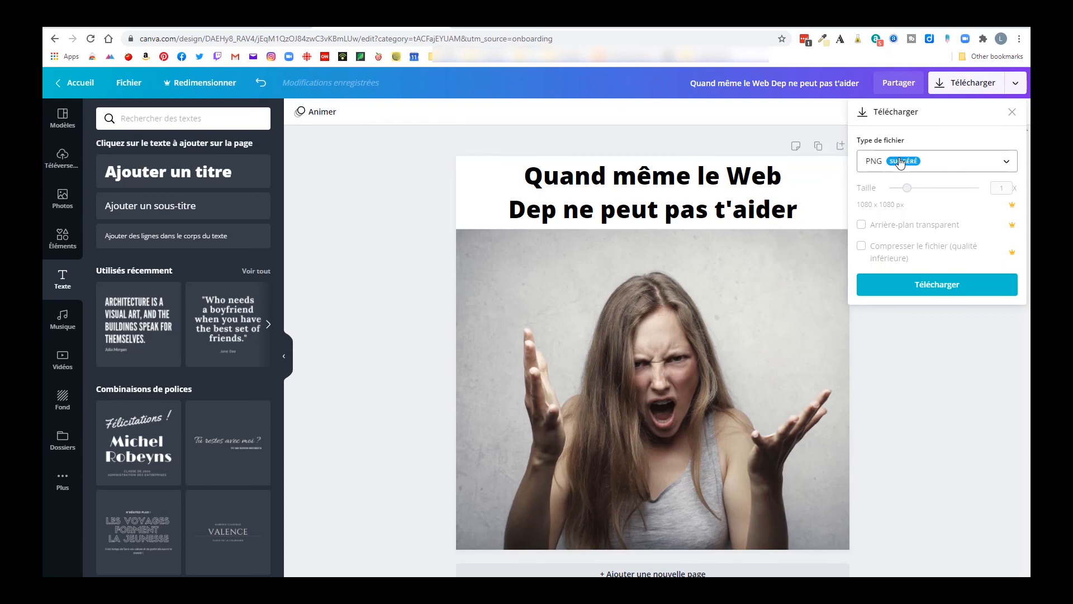
{"action": "left_click", "coordinate": [940, 411]}
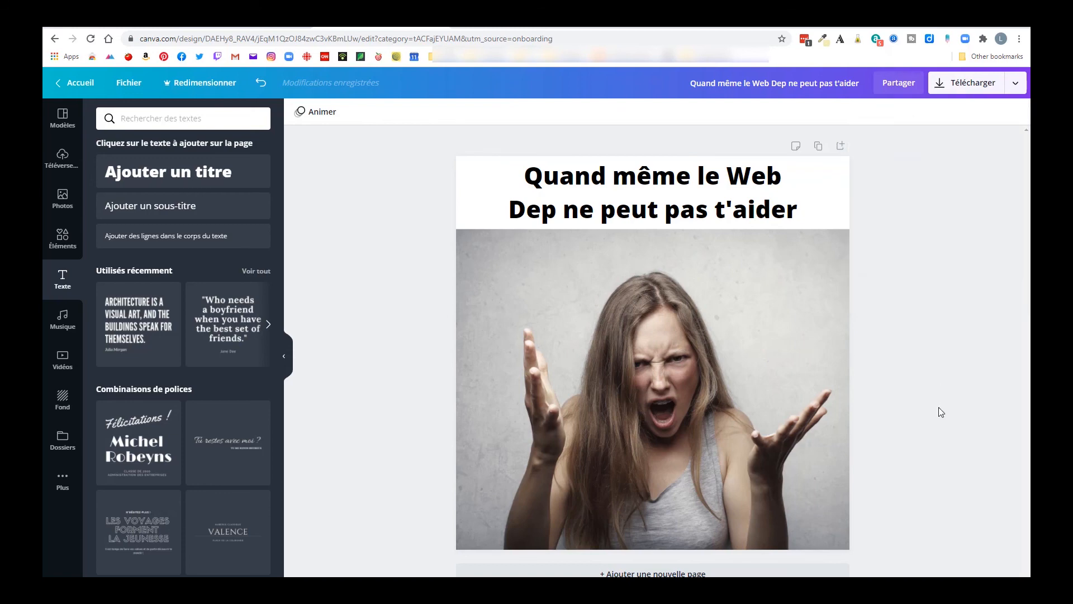